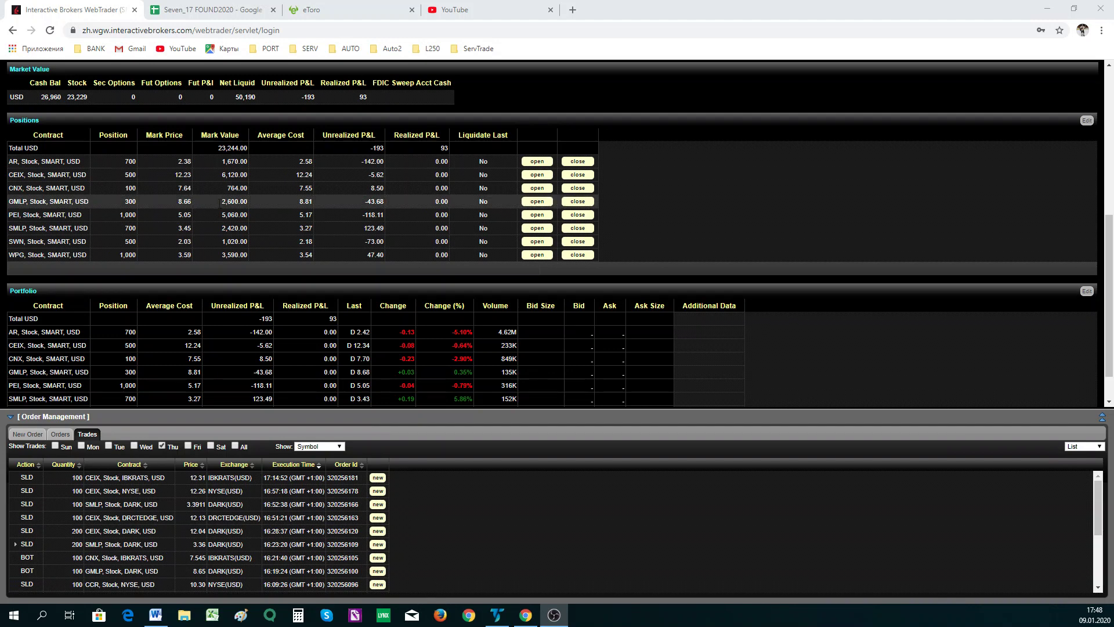
Step: Switch to the Seven_17 FOUND2020 spreadsheet and review the fund's positions table and the trade log below it
click(197, 10)
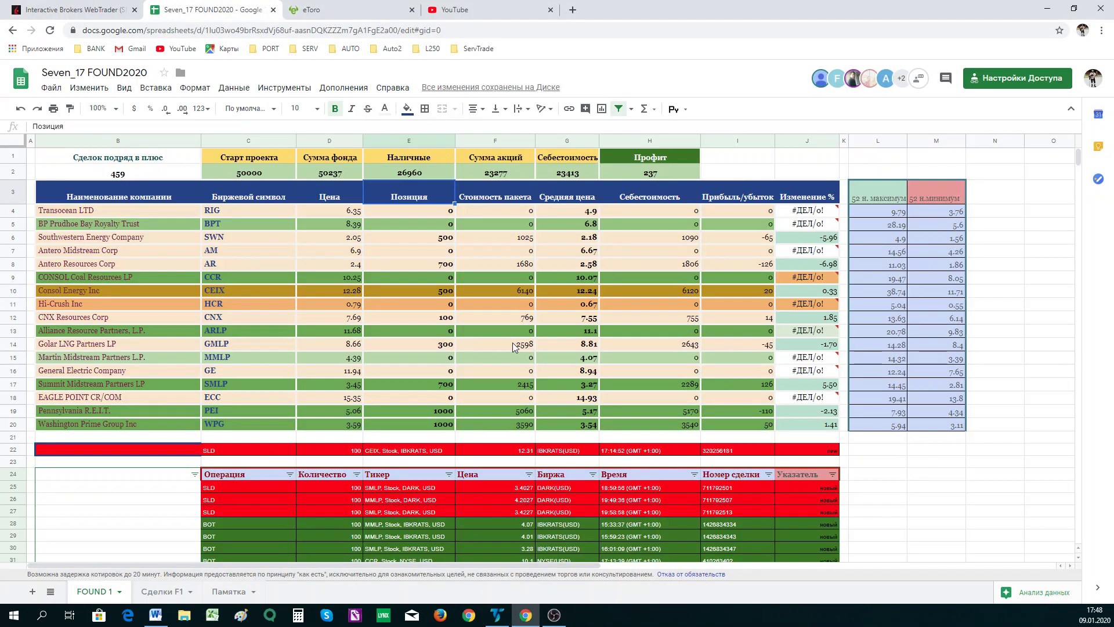
scroll(537, 405, down, 3)
scroll(537, 405, down, 2)
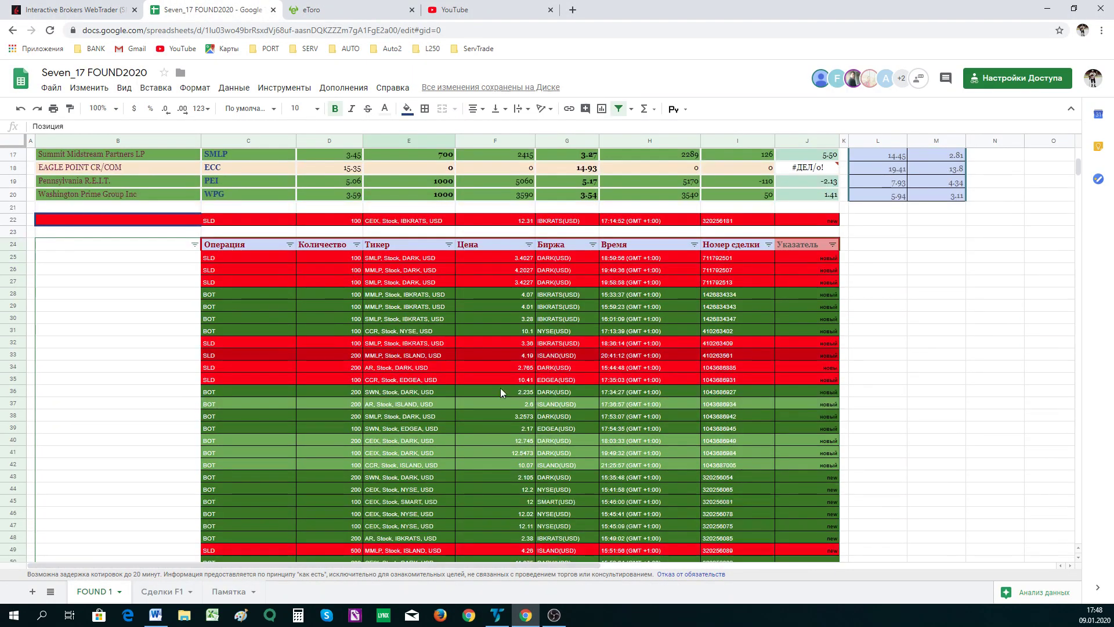
scroll(613, 316, down, 3)
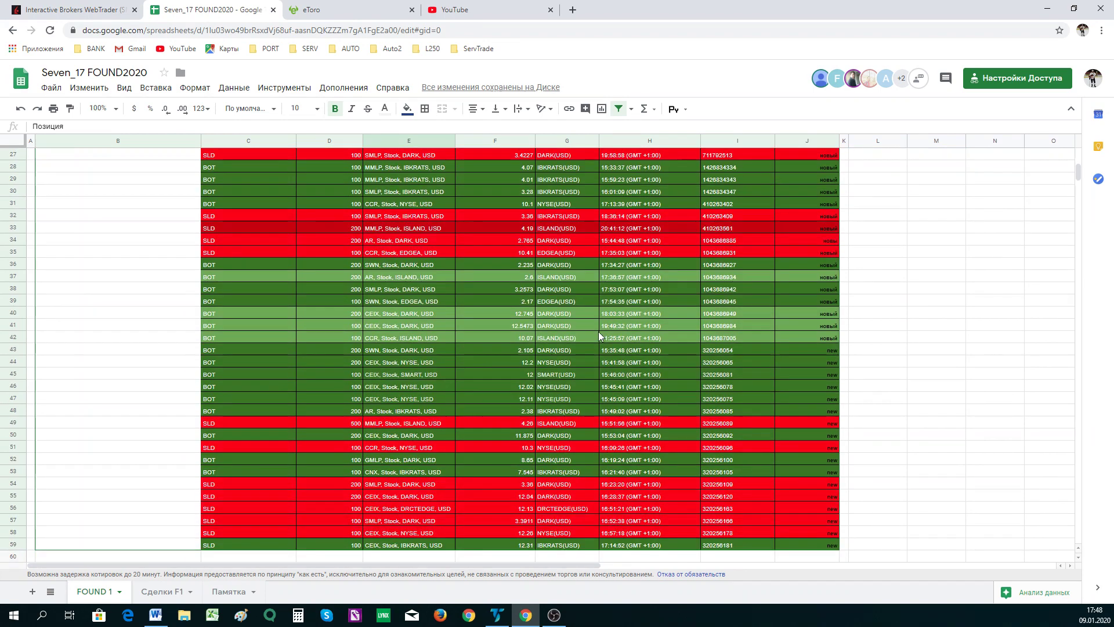
scroll(593, 384, up, 3)
scroll(577, 381, up, 6)
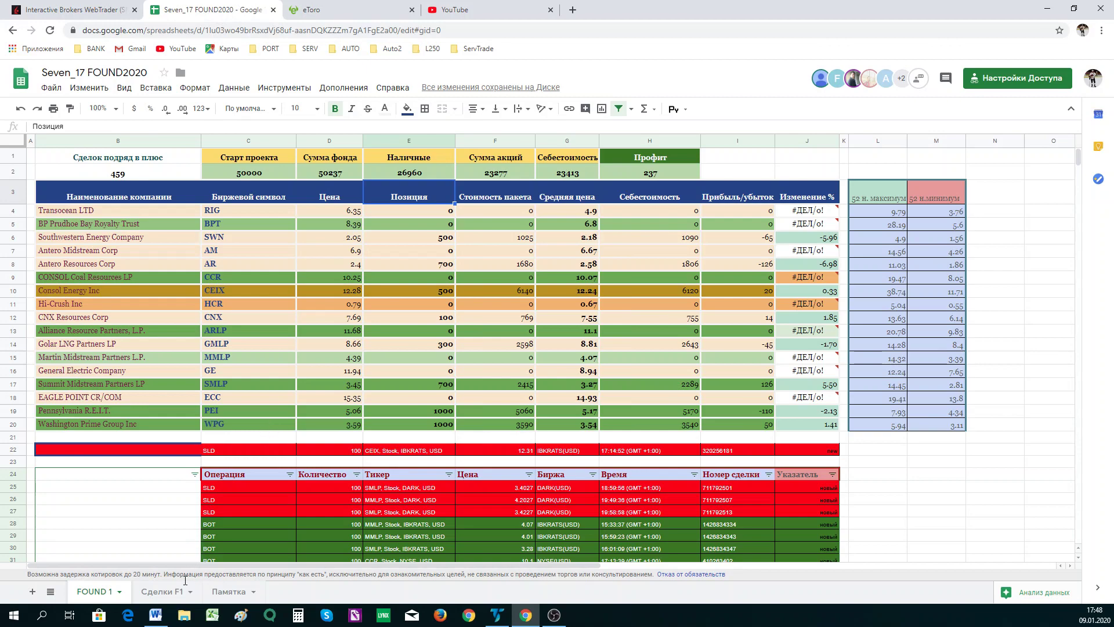
Step: Open the Сделки F1 sheet and look through the history of executed trades
click(167, 591)
scroll(348, 355, down, 20)
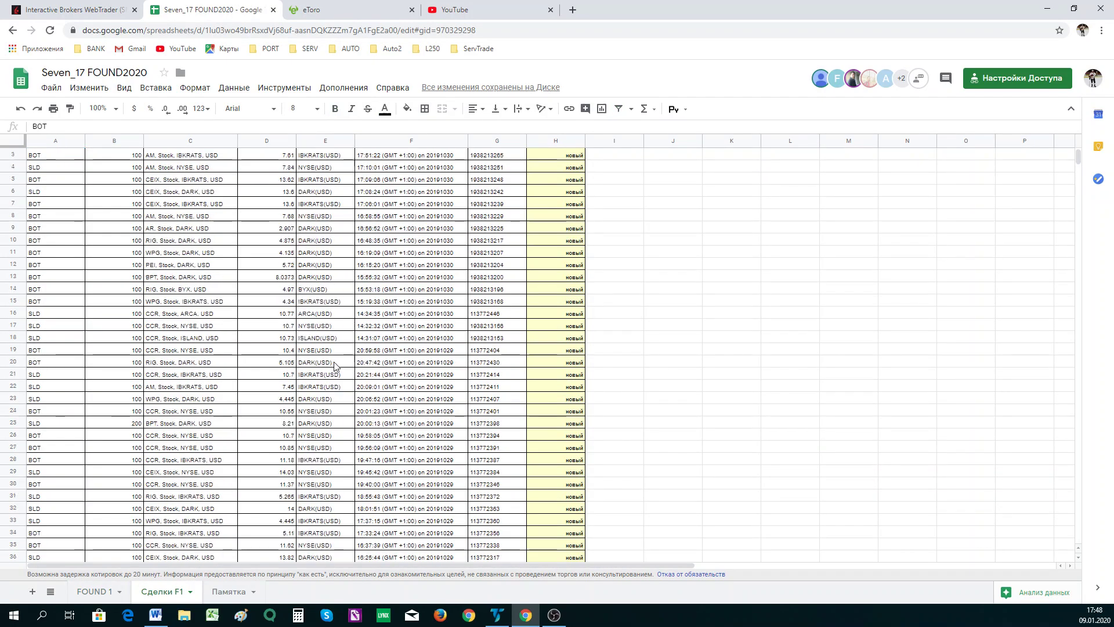
scroll(348, 355, down, 9)
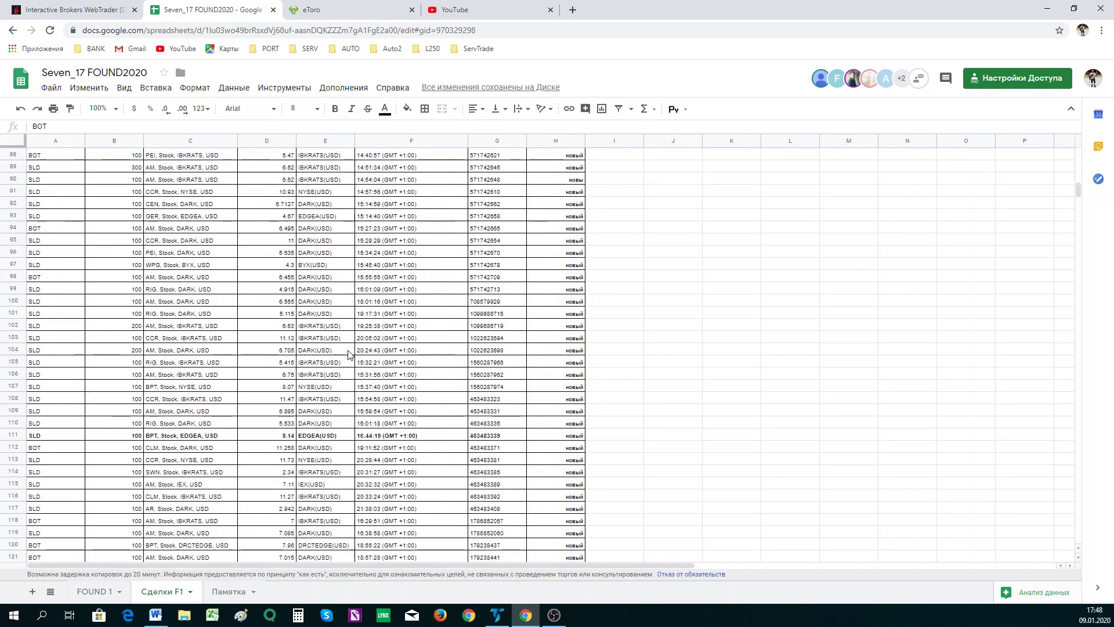
scroll(366, 335, down, 7)
scroll(367, 335, down, 17)
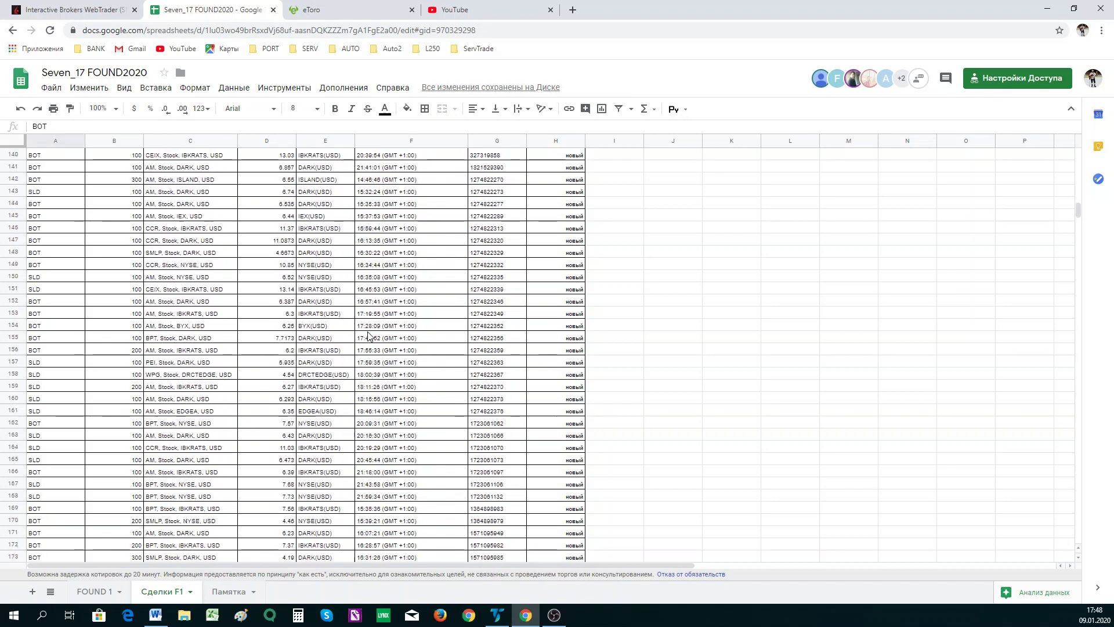
scroll(371, 337, down, 3)
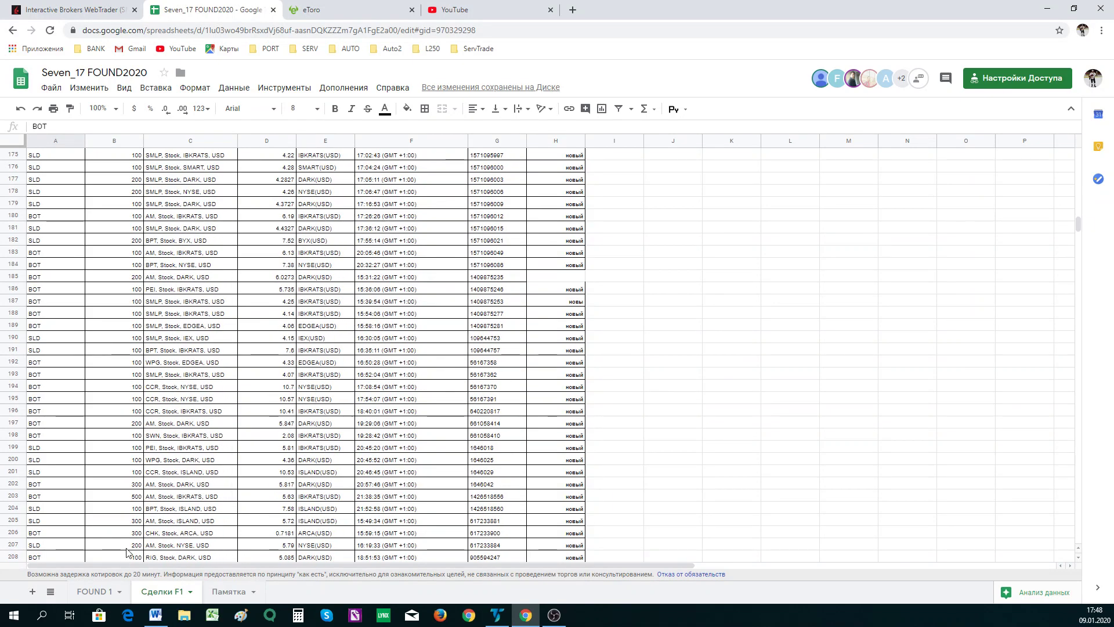
Step: Return to the FOUND 1 sheet and examine the fund summary, the holdings and the recent trades
click(100, 592)
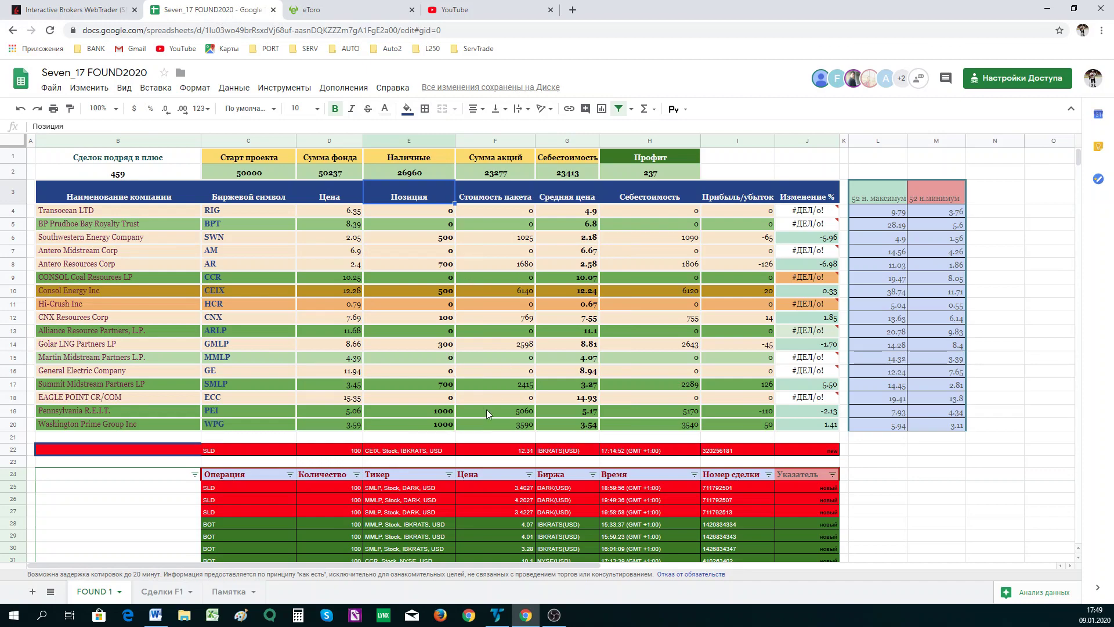
scroll(487, 409, down, 5)
scroll(429, 432, up, 5)
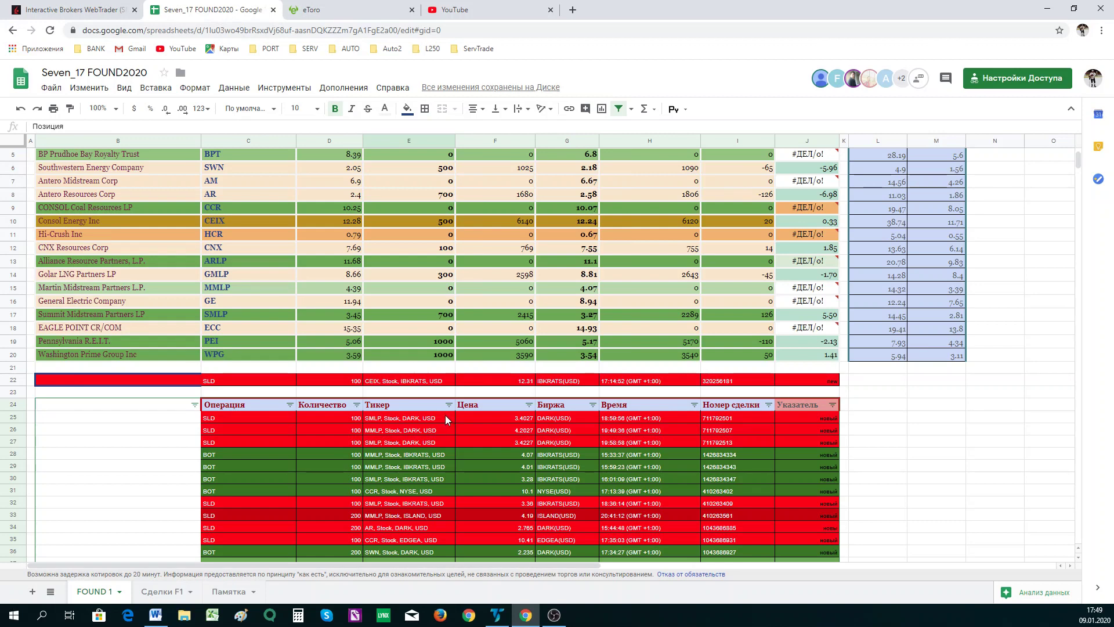
scroll(444, 416, up, 3)
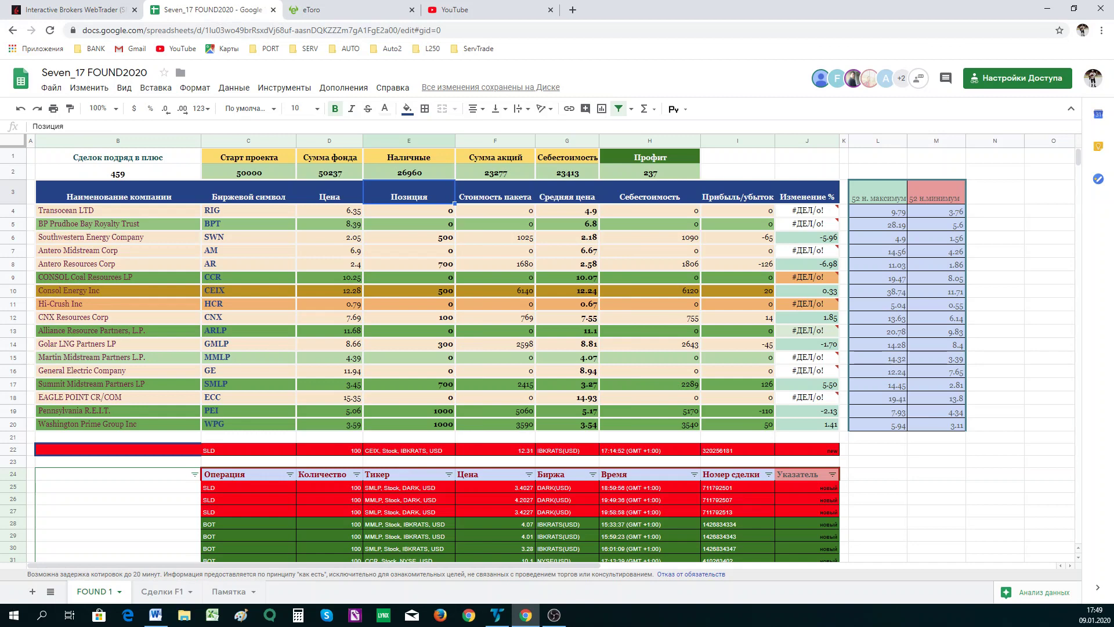
key(alt+Tab)
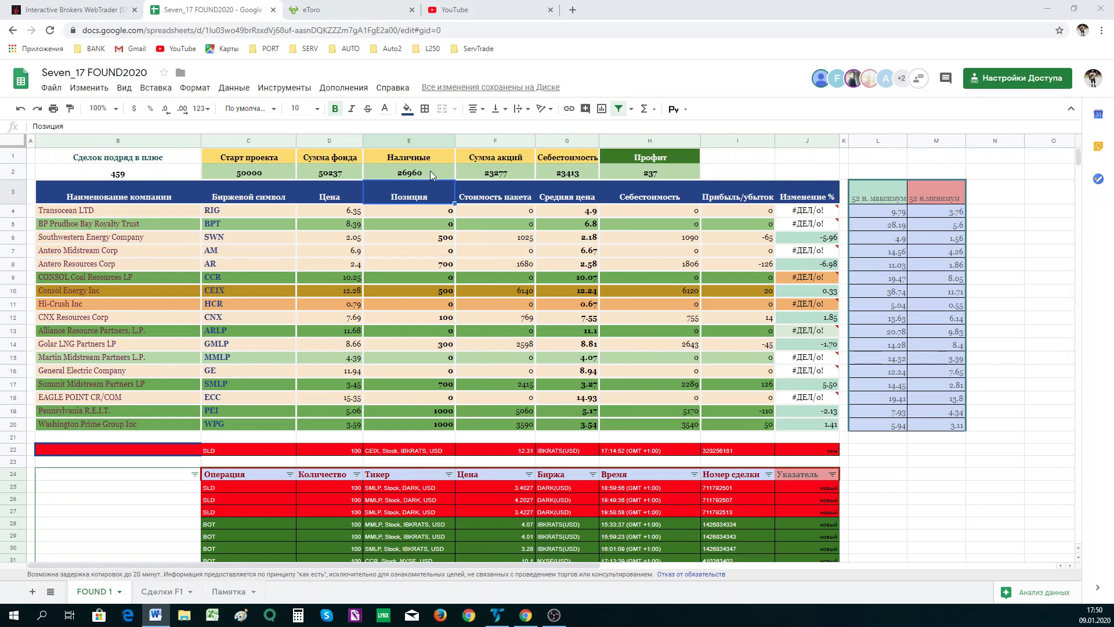
scroll(489, 280, down, 3)
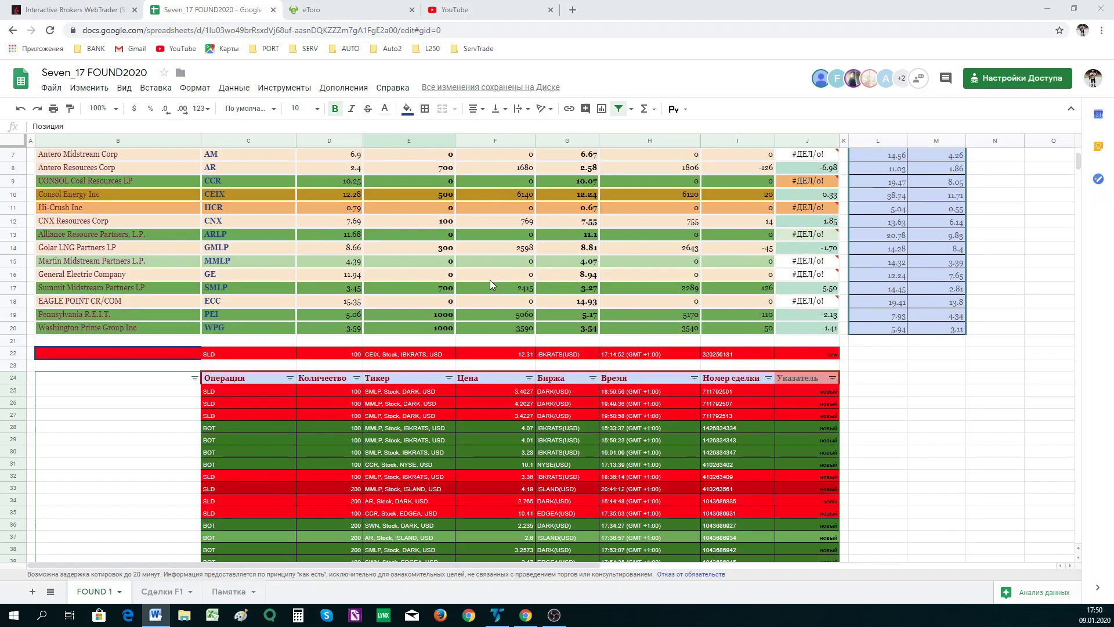
scroll(490, 280, down, 5)
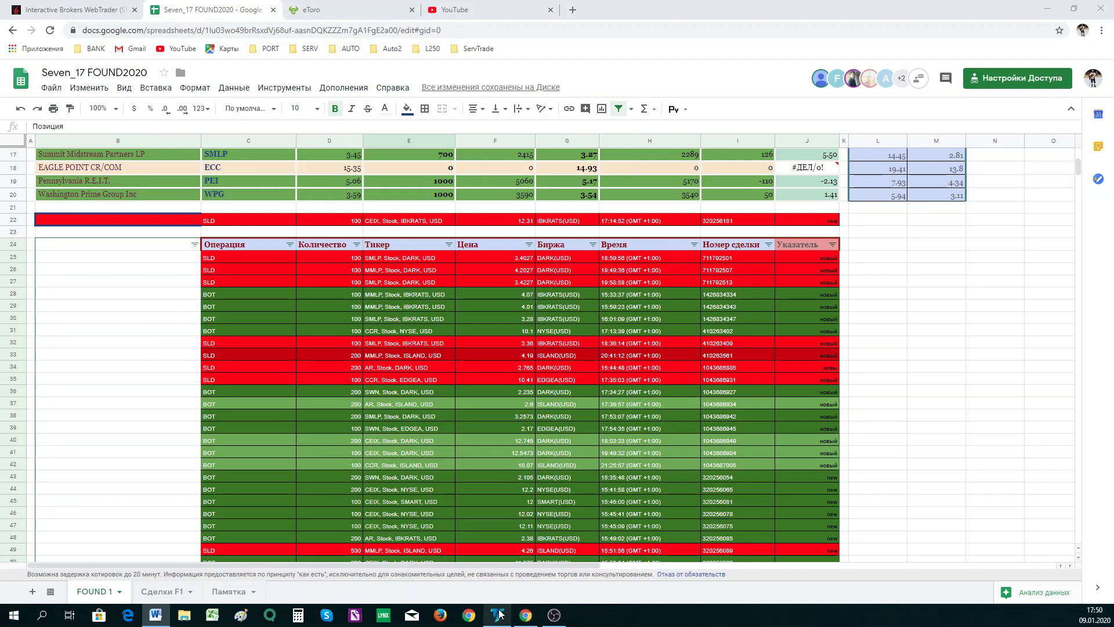
Step: Switch to TradeStation and bring the CEIX 5-minute chart into focus in the Day Trader717 workspace
mouse_move(499, 614)
click(492, 577)
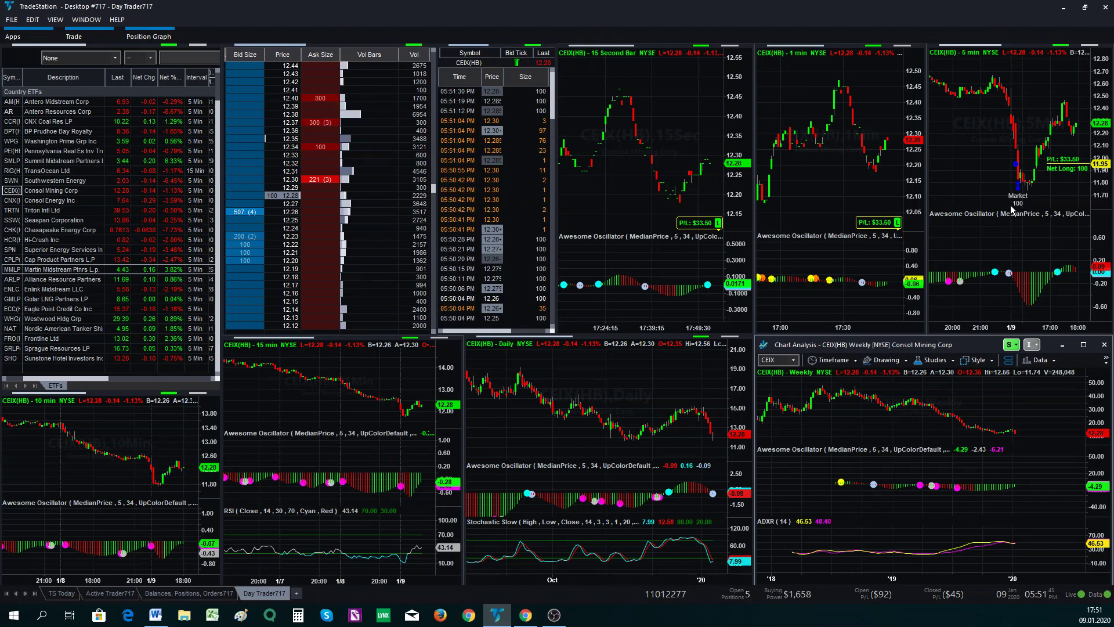
click(1112, 118)
click(1111, 118)
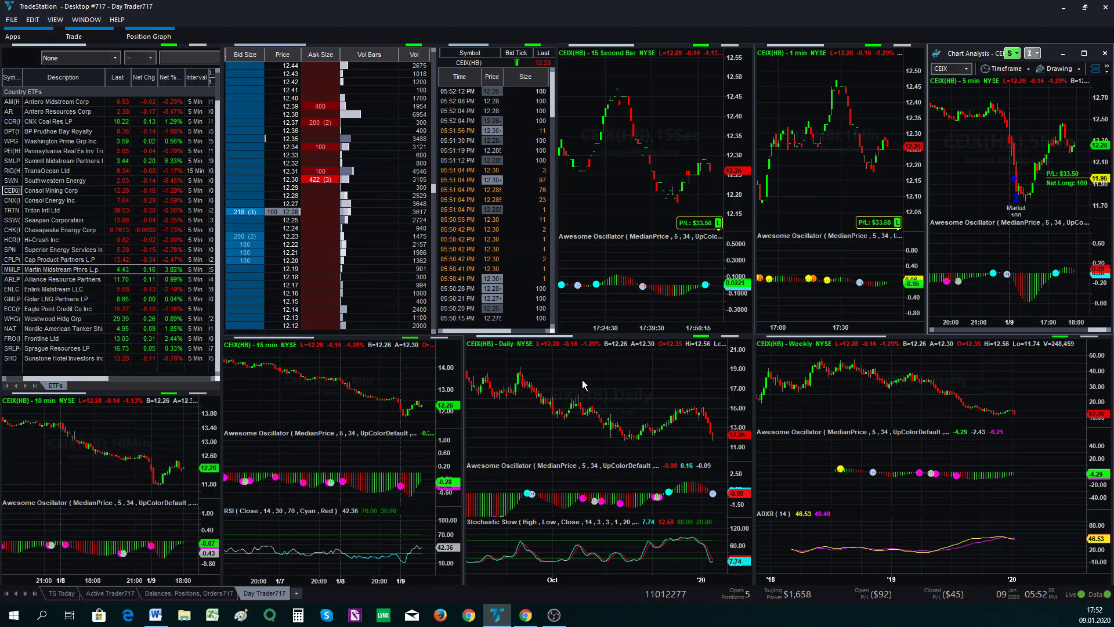
Step: Maximize the CEIX daily chart and compress the Awesome Oscillator's vertical scale to show more of its range
click(600, 375)
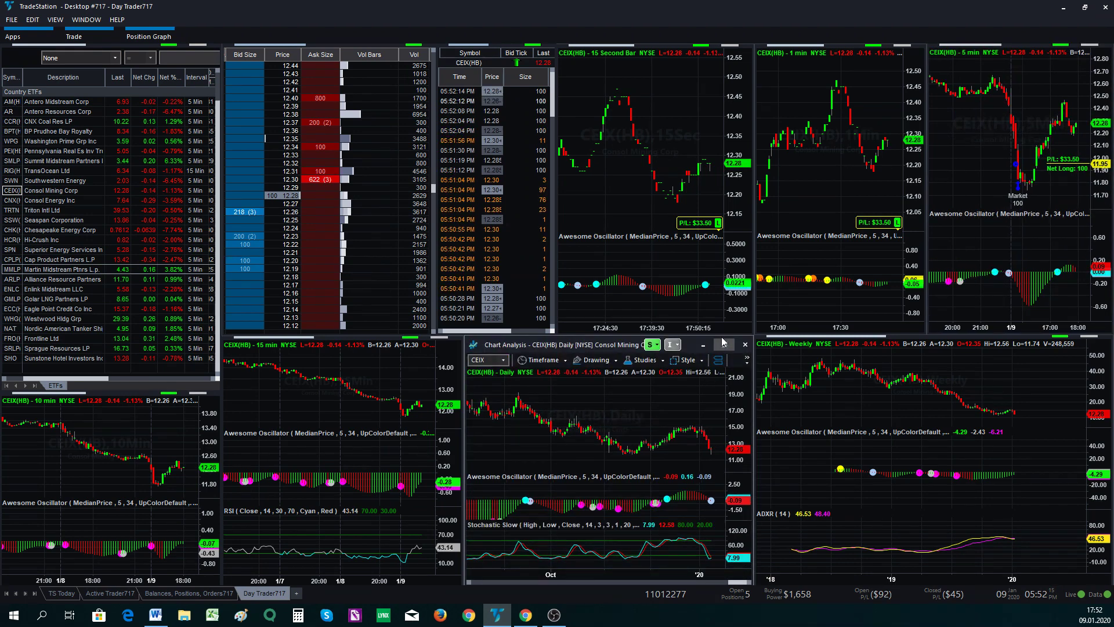
click(724, 344)
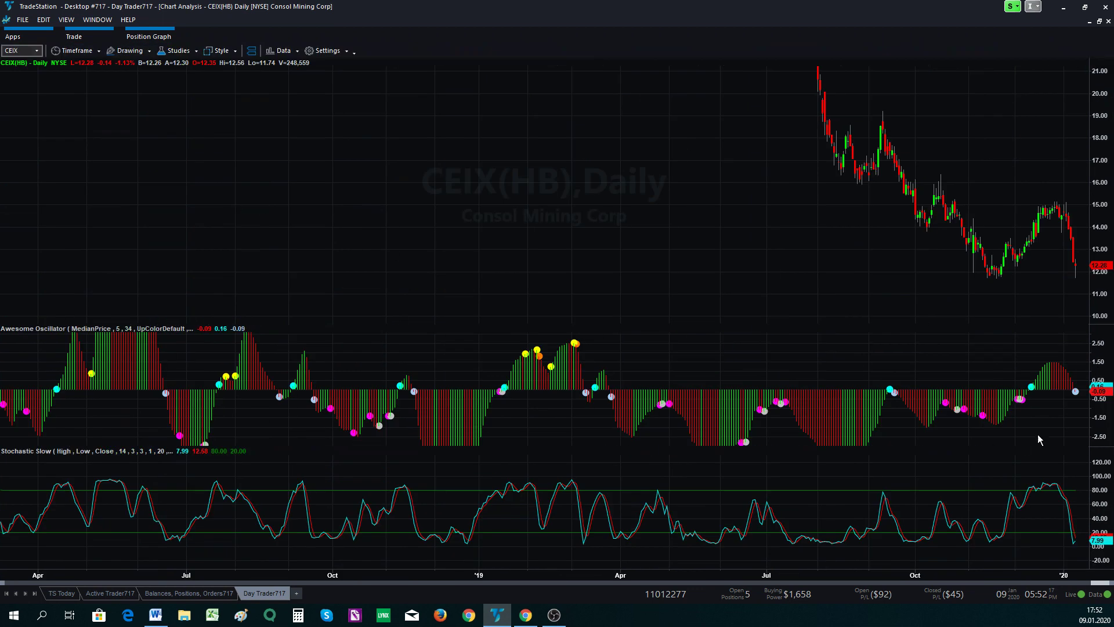
drag(1100, 366, 1112, 409)
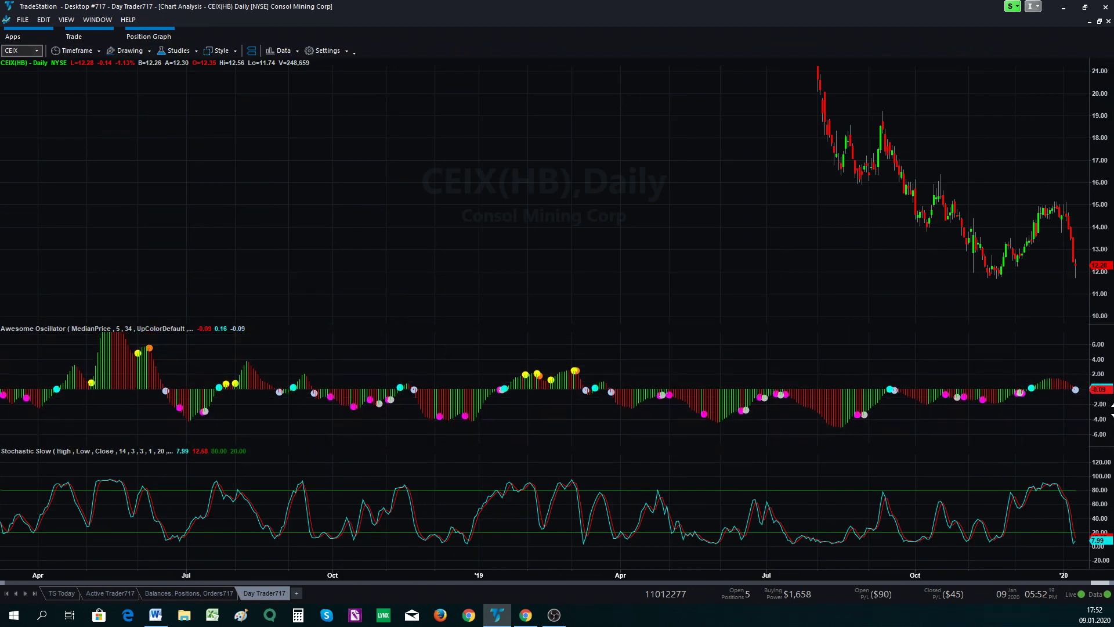
drag(1111, 367, 1103, 384)
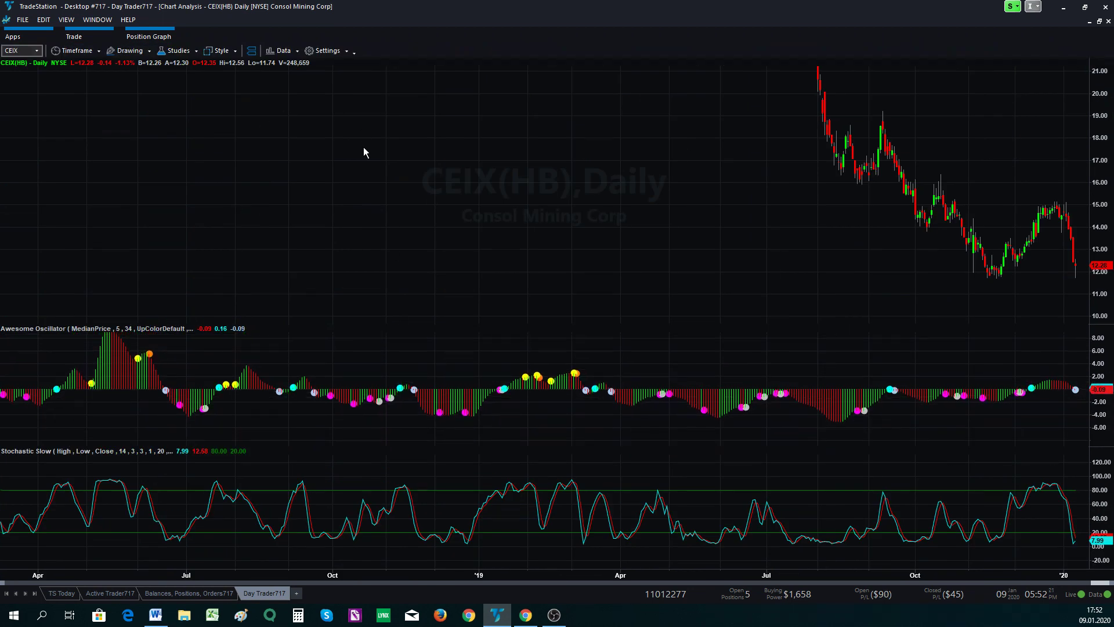
Step: Set the CEIX chart to the 60 Minute timeframe and stretch the Awesome Oscillator's vertical scale
click(74, 52)
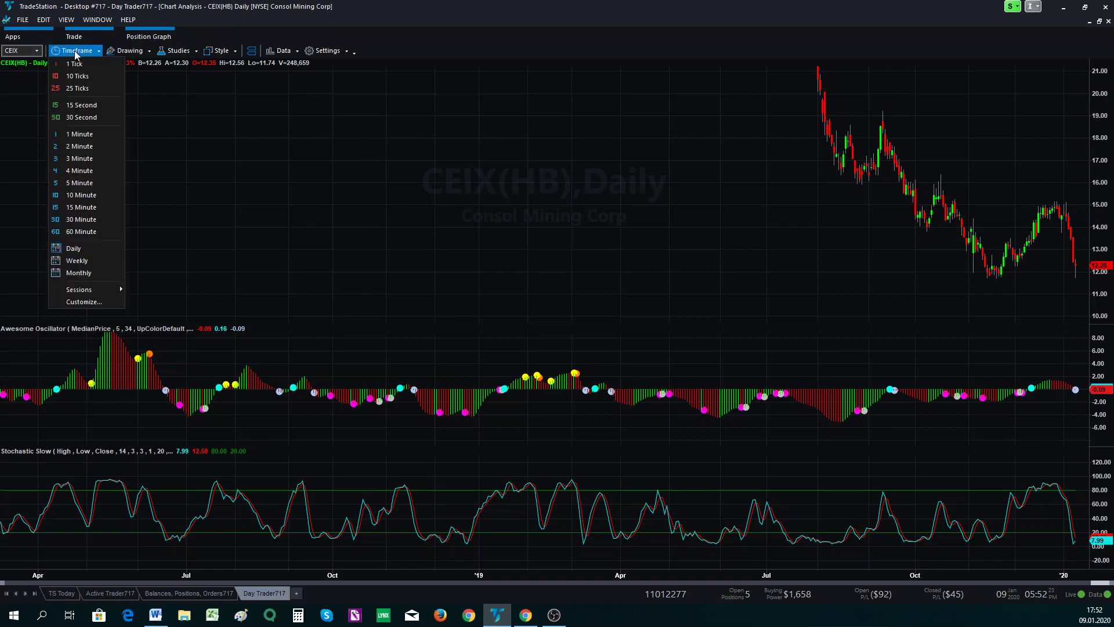
click(110, 231)
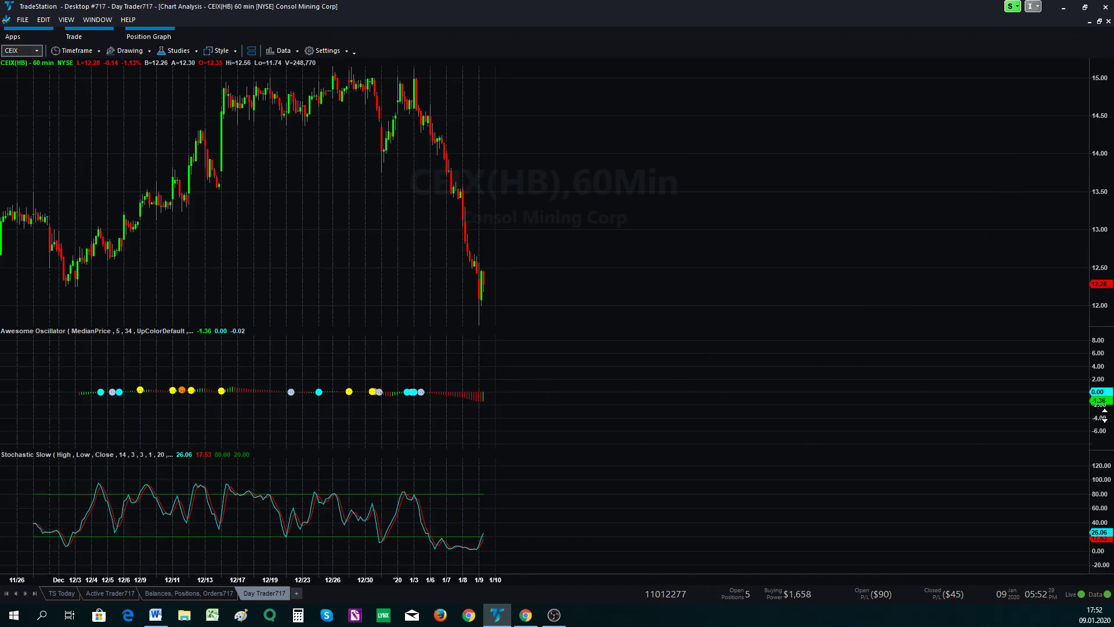
drag(1111, 374, 1031, 366)
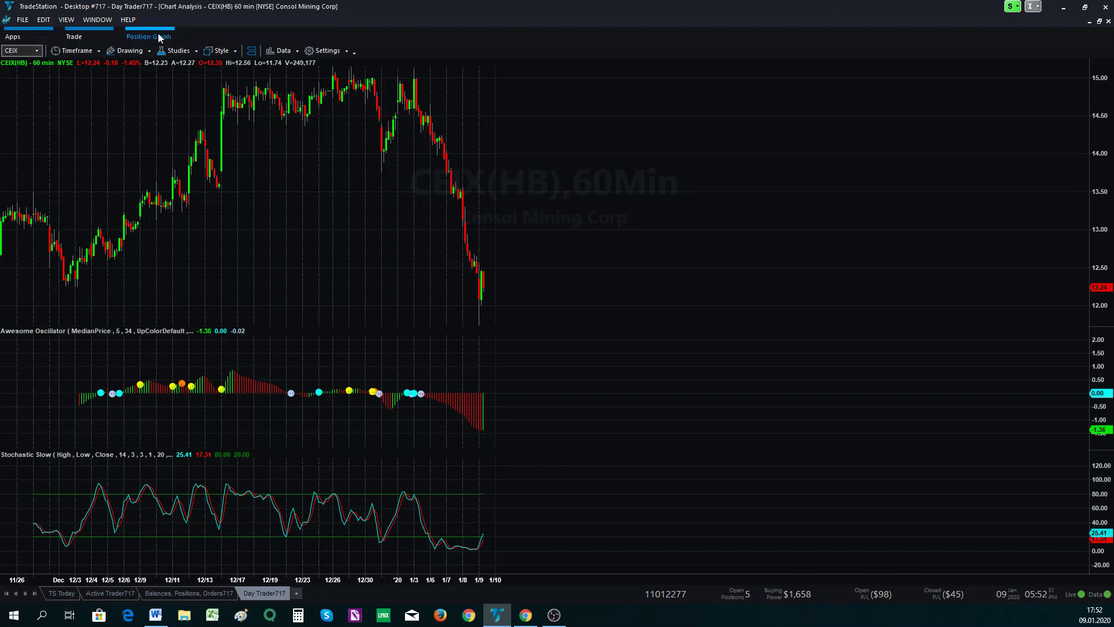
Step: Set the CEIX chart back to the Daily timeframe with a compressed Awesome Oscillator scale, and restore it to the tiled layout
click(89, 52)
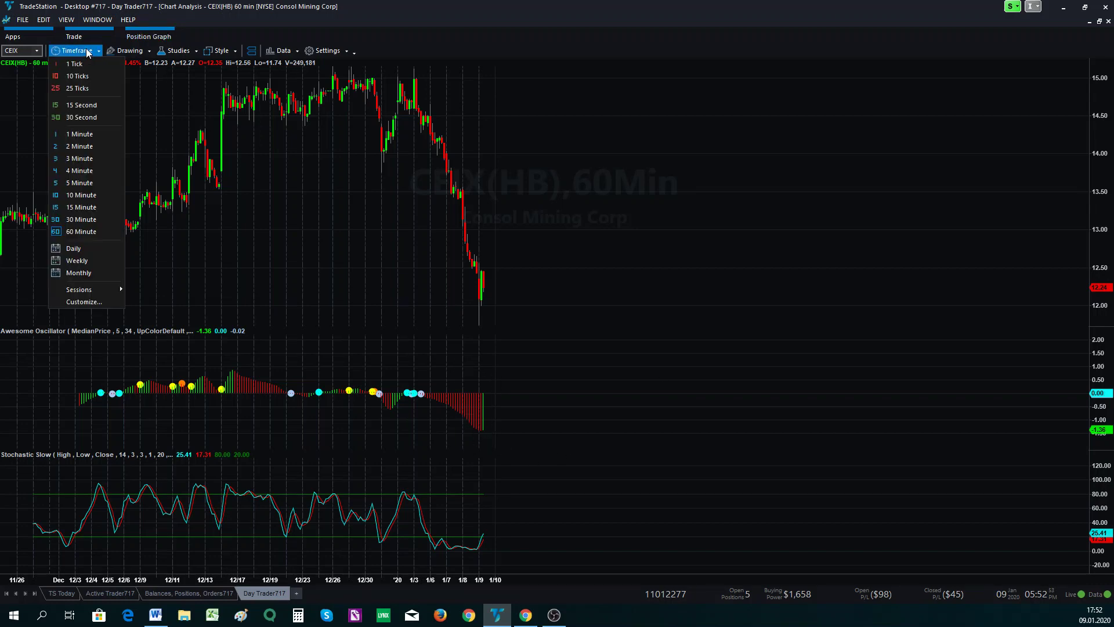
click(92, 249)
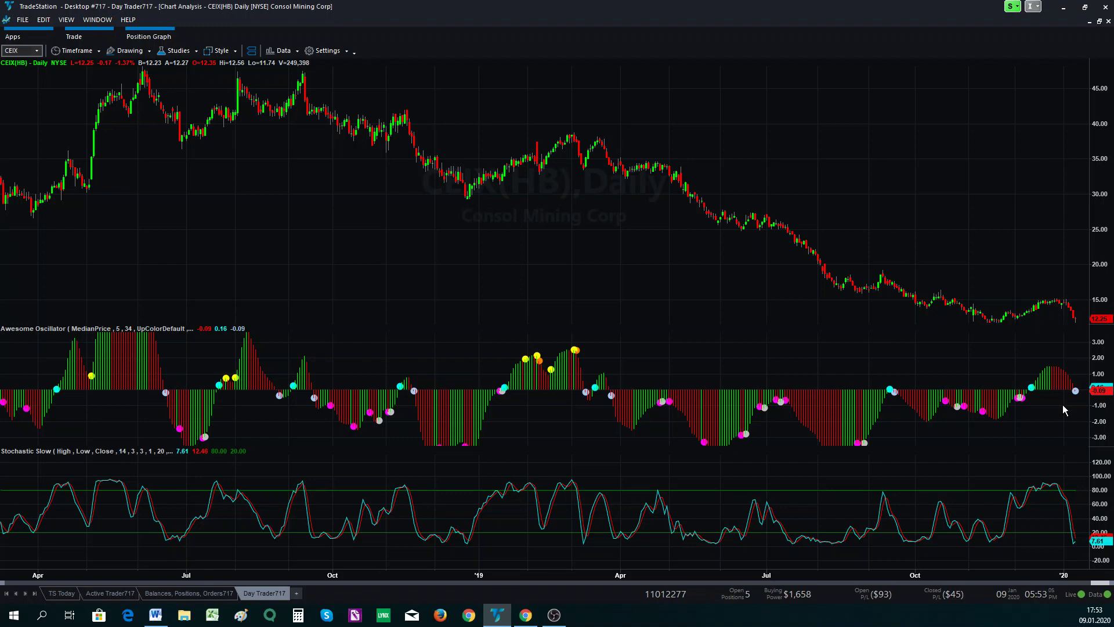
drag(1105, 404, 1108, 420)
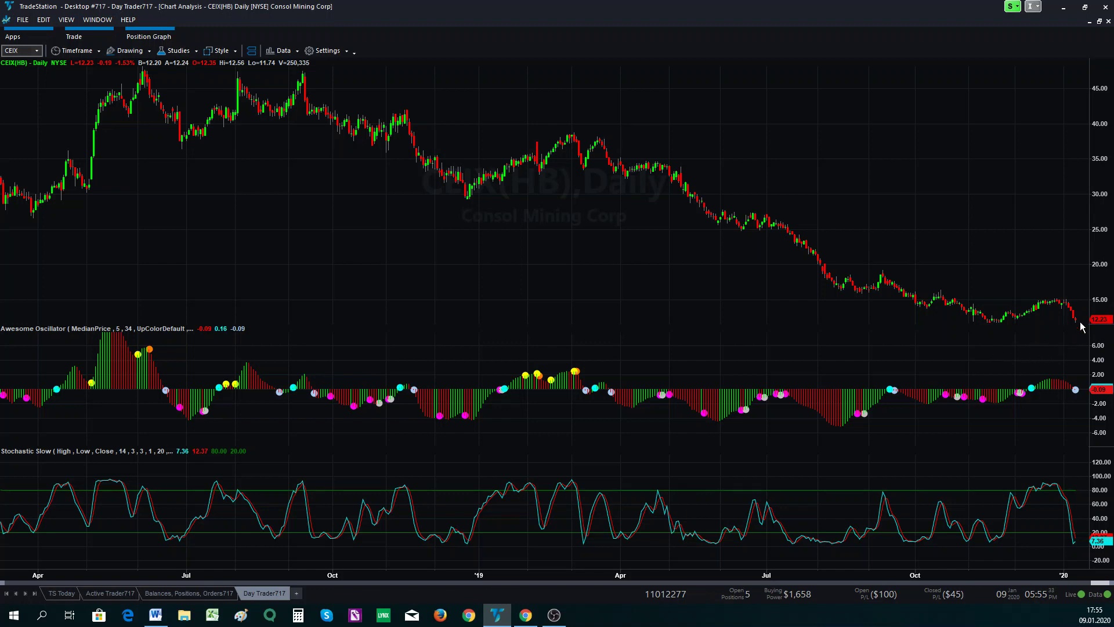
click(1099, 21)
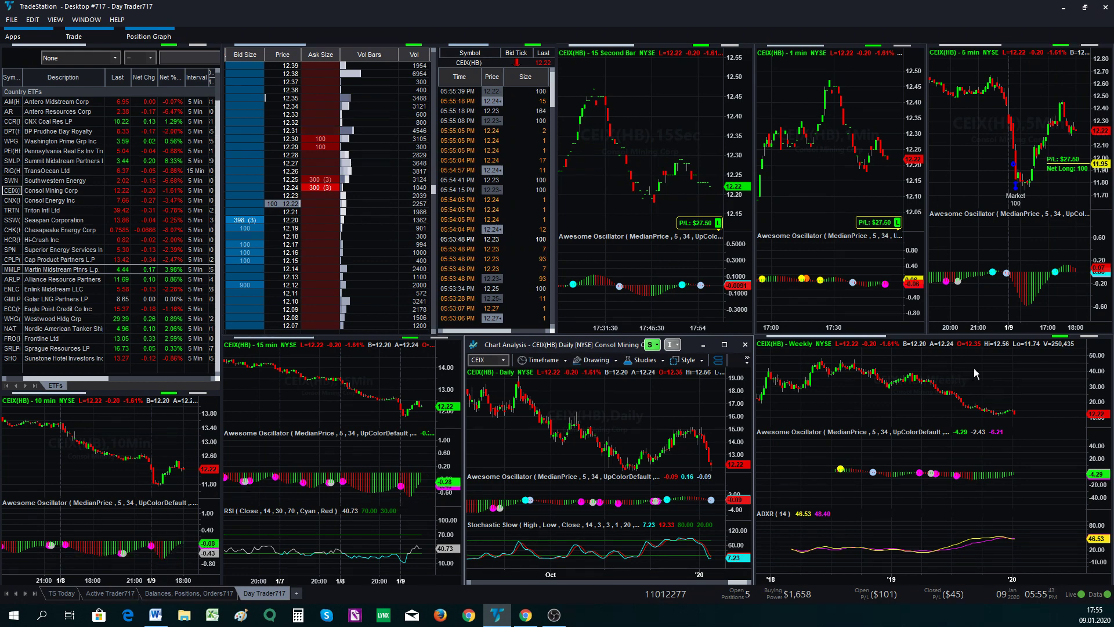
mouse_move(1038, 312)
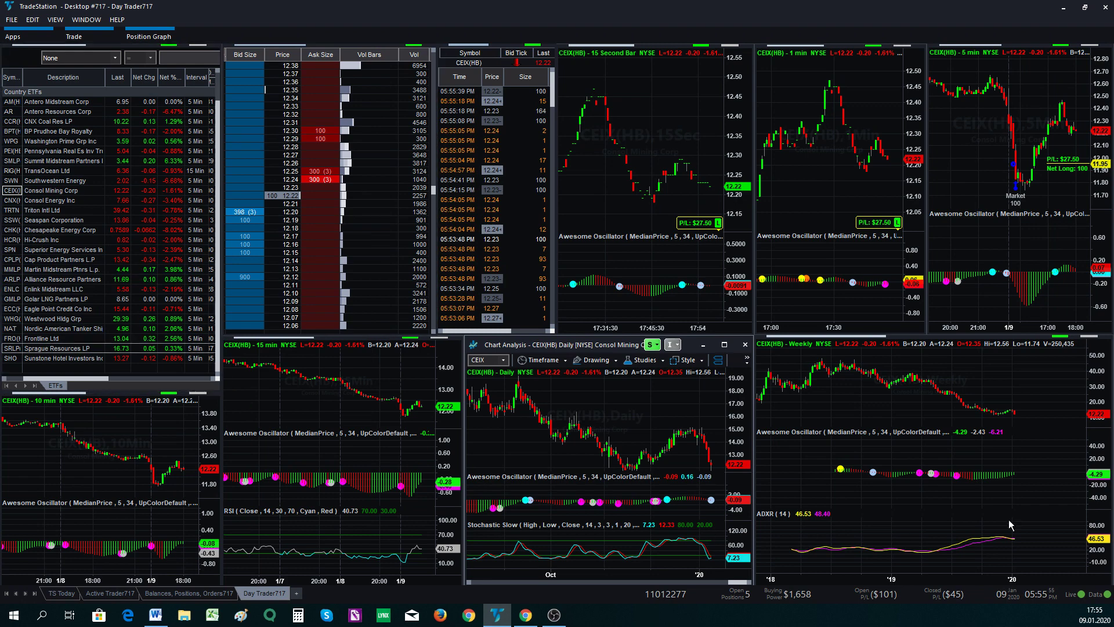
Step: Switch back to the FOUND2020 spreadsheet in Chrome and review the trade log on the FOUND 1 sheet
mouse_move(528, 618)
click(564, 590)
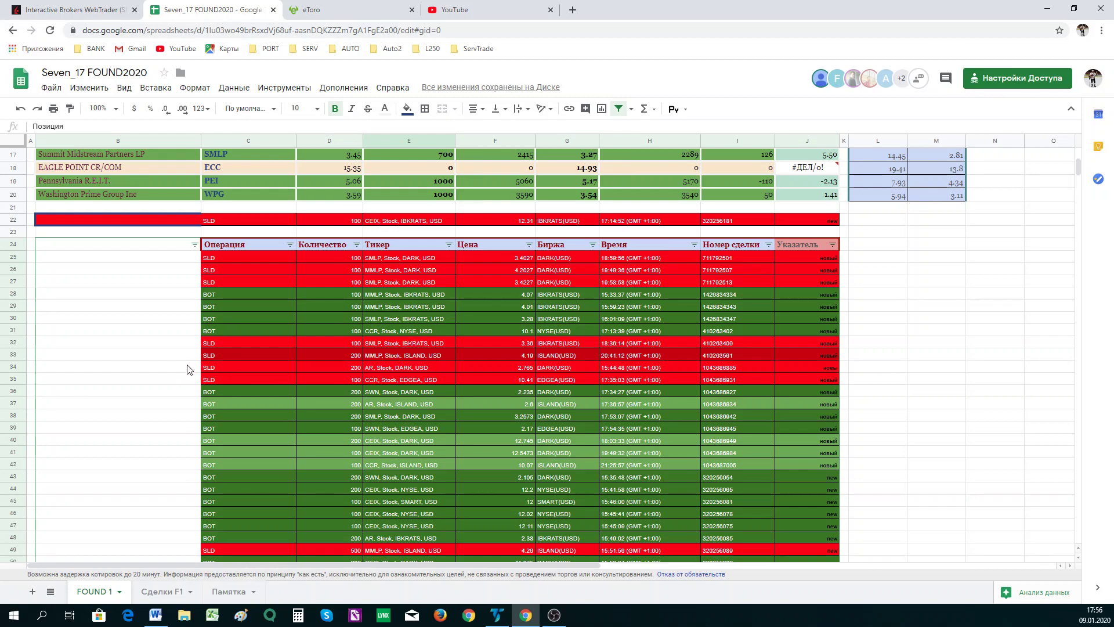
scroll(185, 341, down, 5)
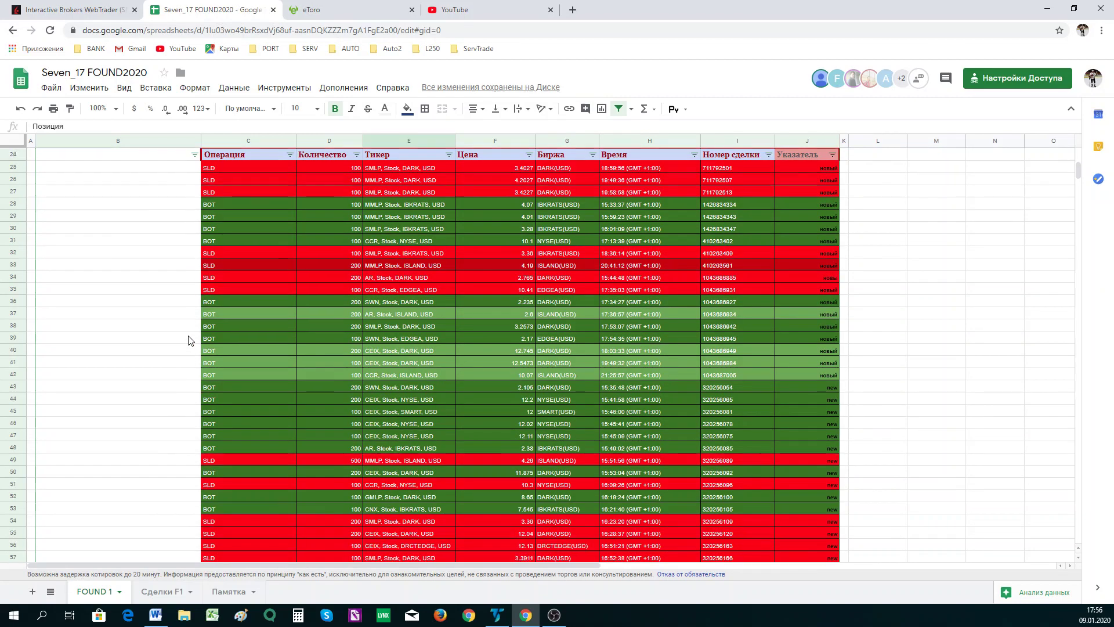
scroll(186, 343, up, 7)
scroll(517, 325, down, 4)
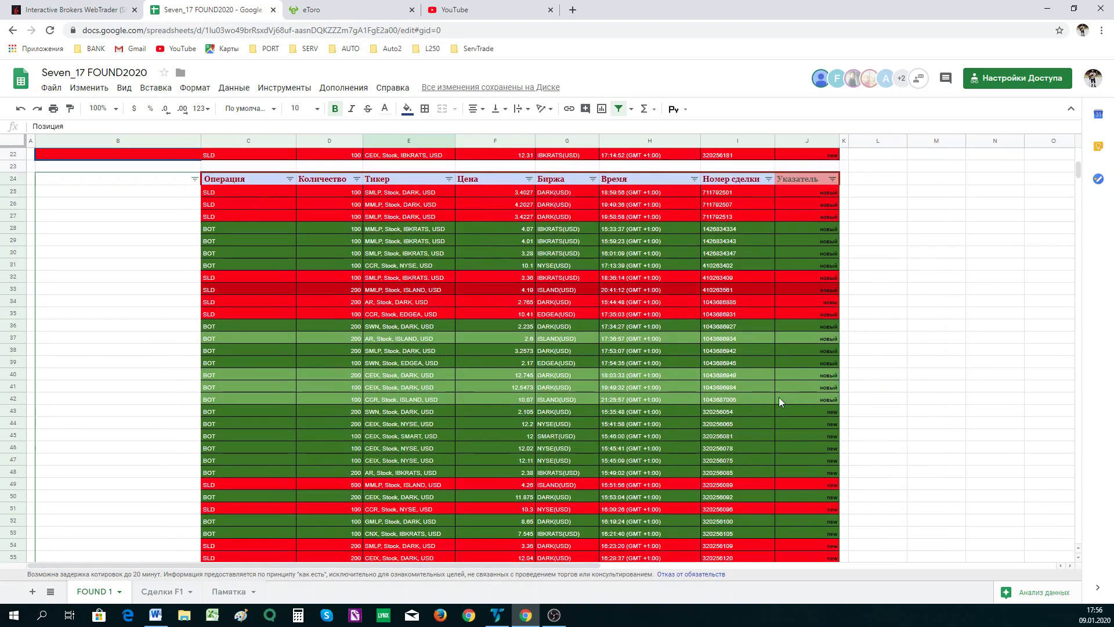
Step: Compare the balance and positions in Interactive Brokers WebTrader with the fund summary in the spreadsheet
click(75, 9)
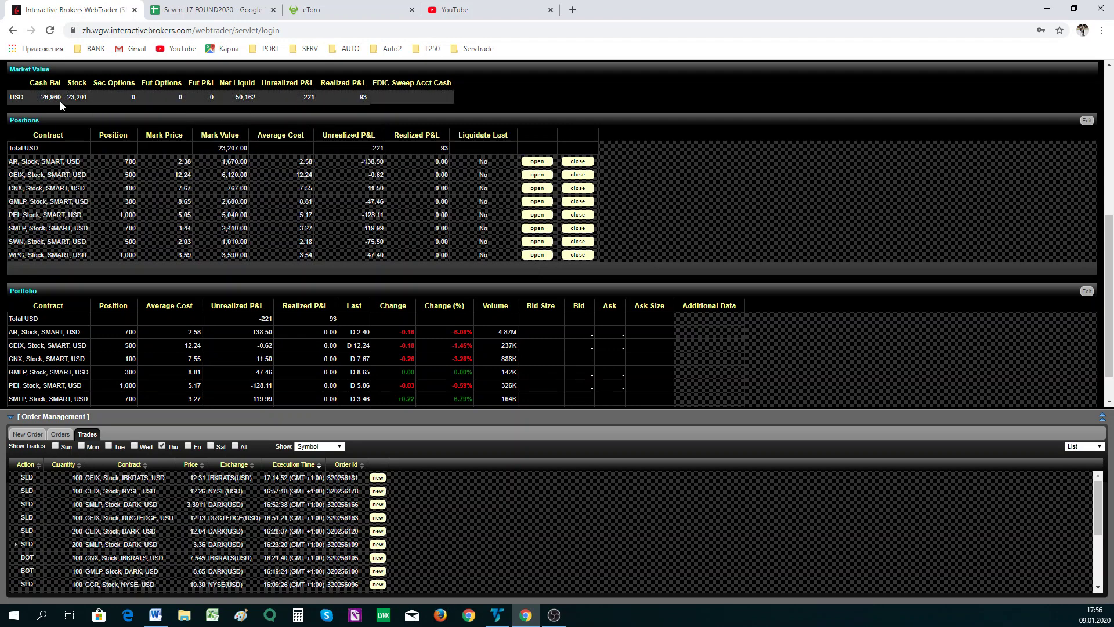
click(206, 9)
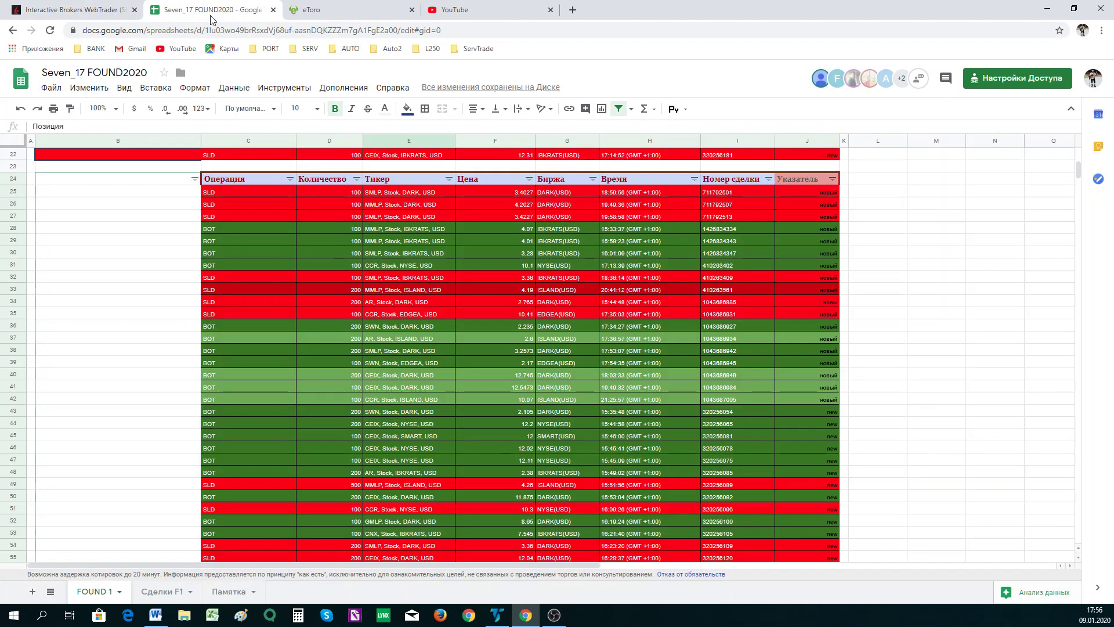
scroll(479, 207, up, 5)
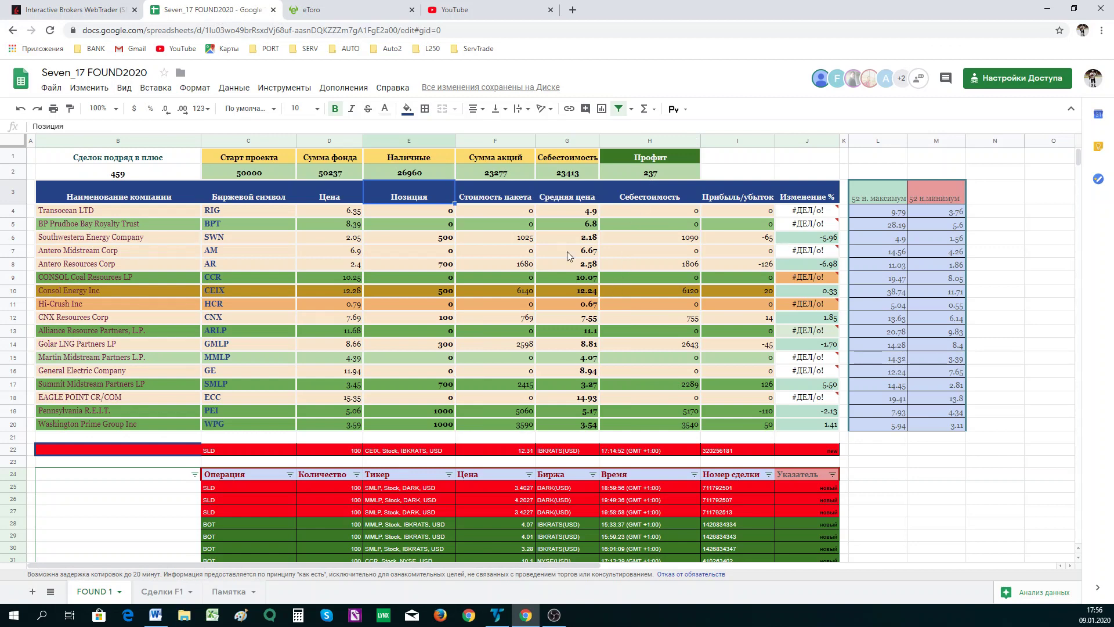
click(106, 11)
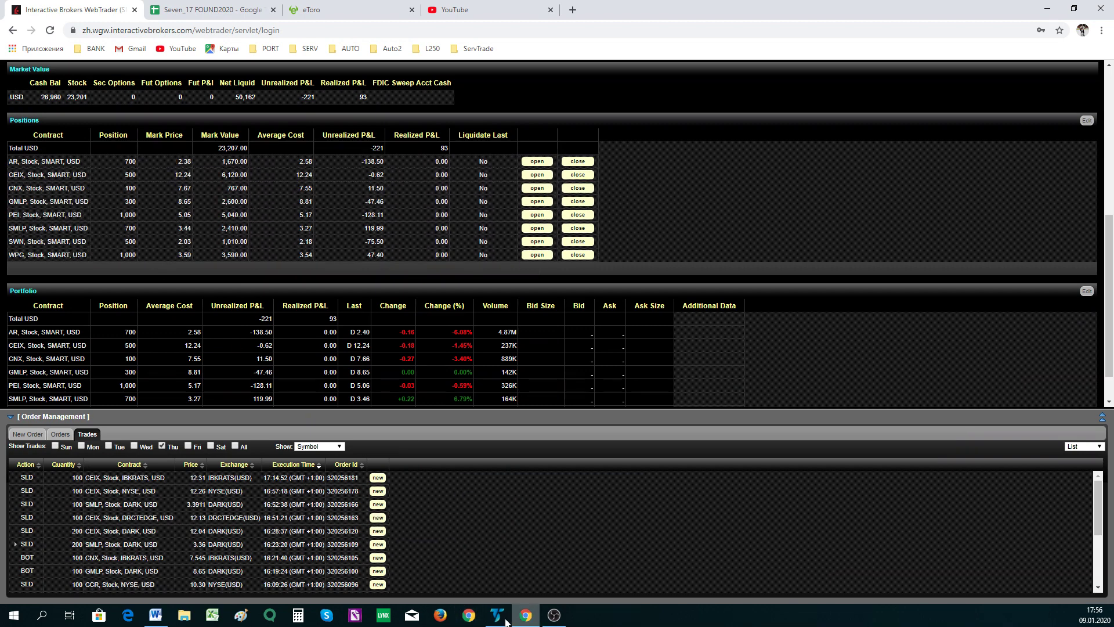
Step: Check the fund summary in the FOUND2020 spreadsheet and switch to TradeStation to view the CEIX charts
click(206, 10)
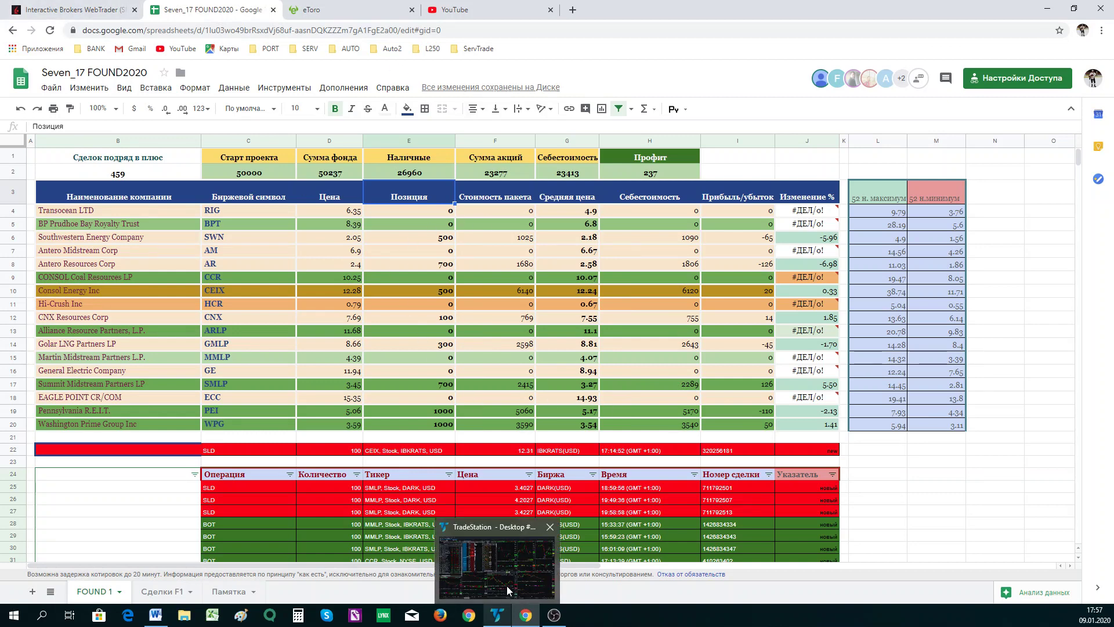
click(499, 619)
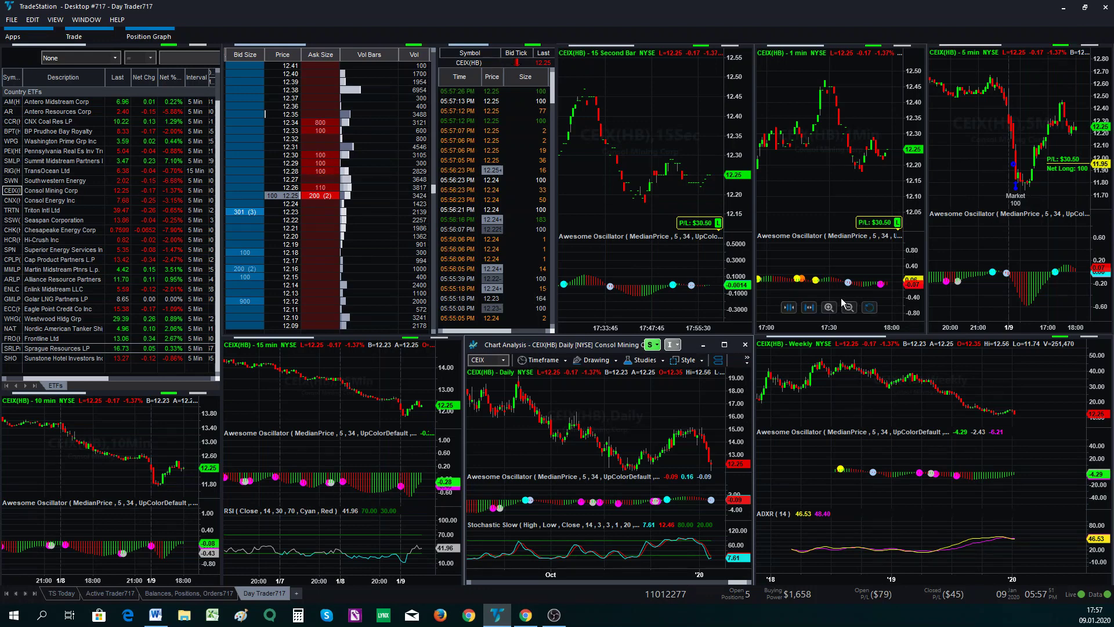
Step: Switch back to the FOUND2020 spreadsheet and read through the trade log on the FOUND 1 sheet down to row 59
mouse_move(527, 615)
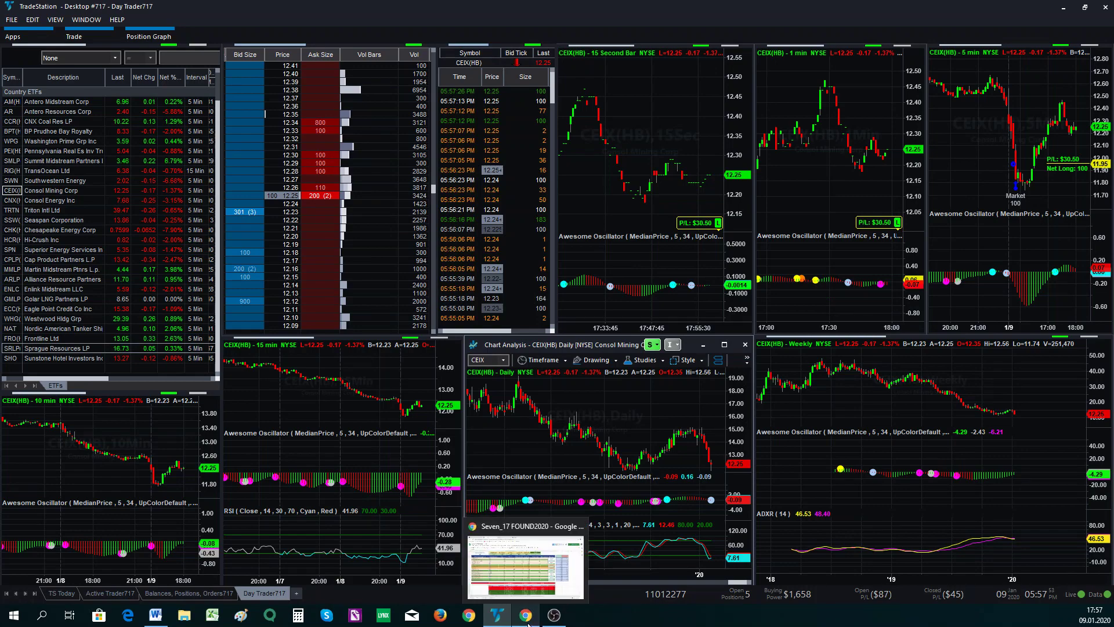
click(541, 569)
scroll(481, 426, down, 5)
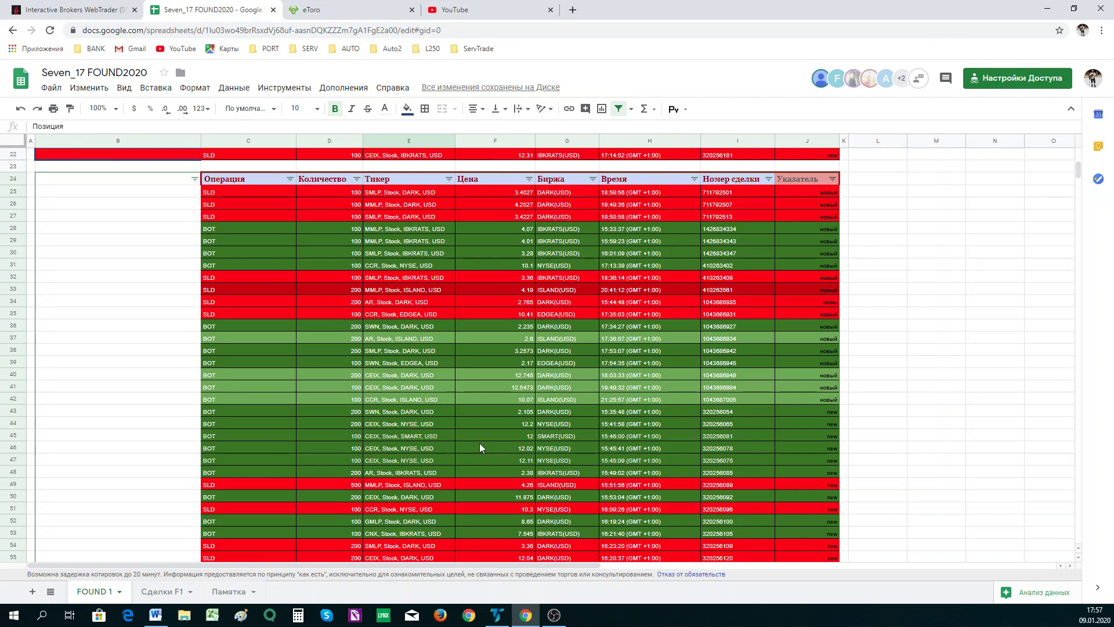
scroll(424, 426, down, 1)
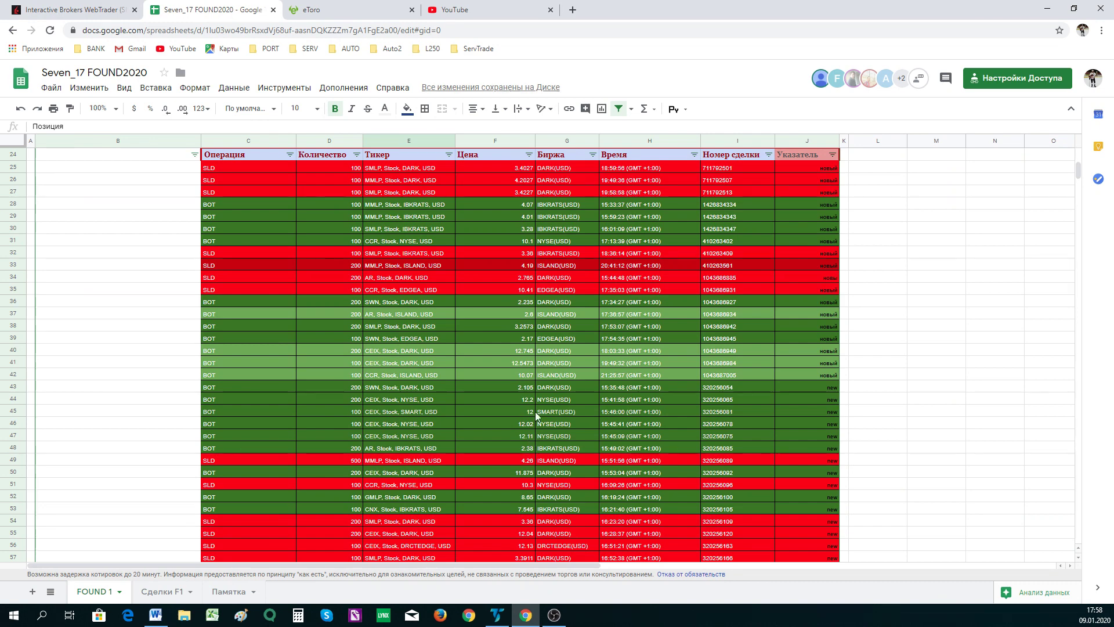
scroll(532, 435, down, 1)
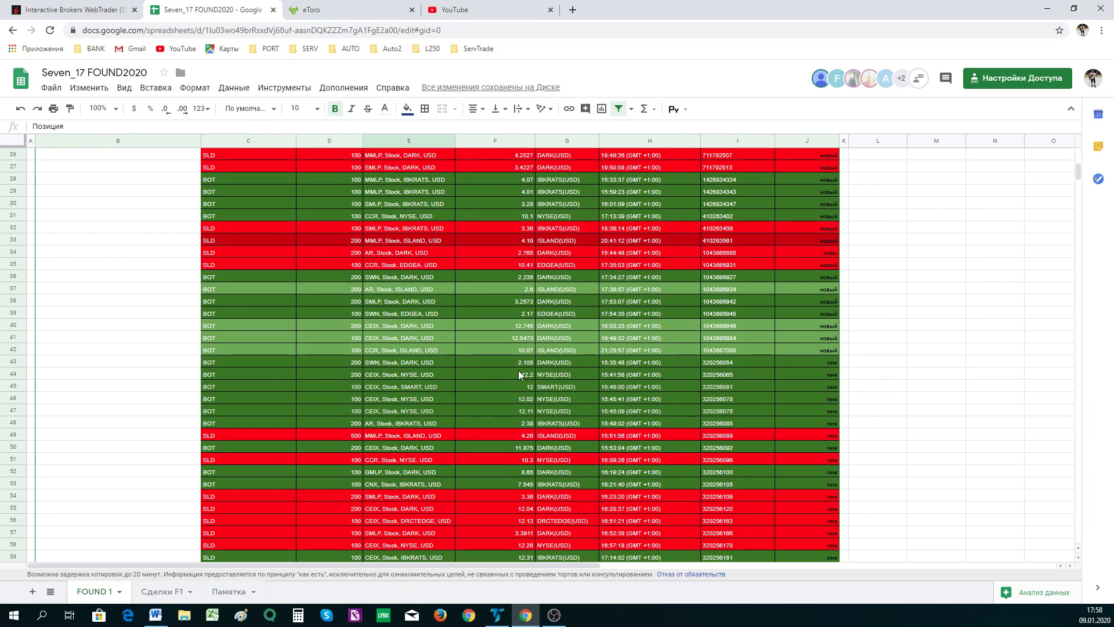
scroll(461, 383, down, 1)
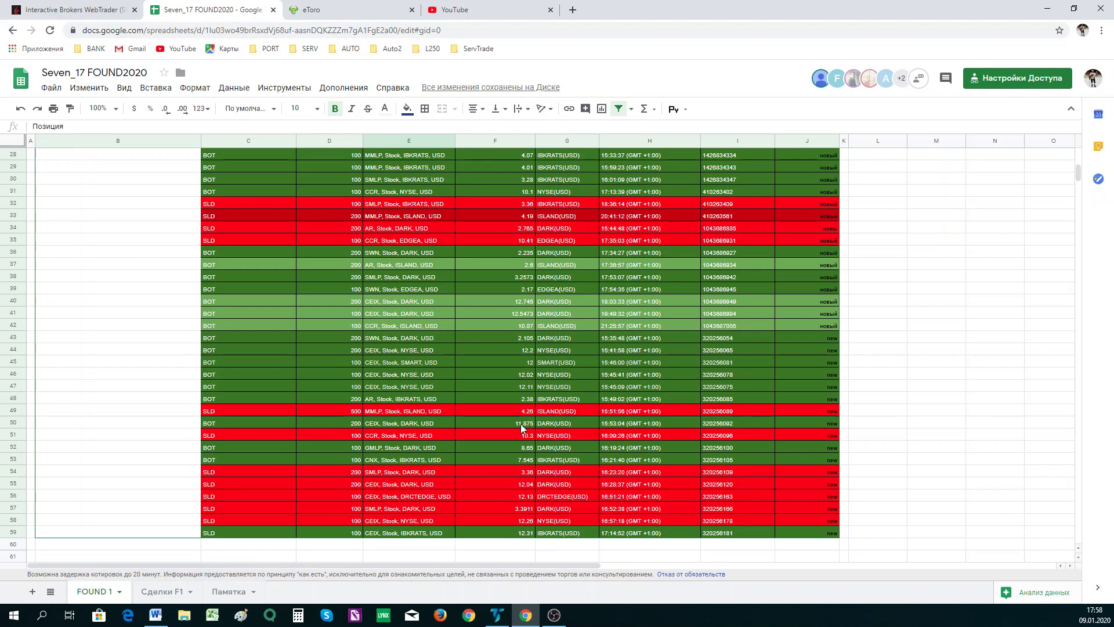
scroll(420, 357, down, 1)
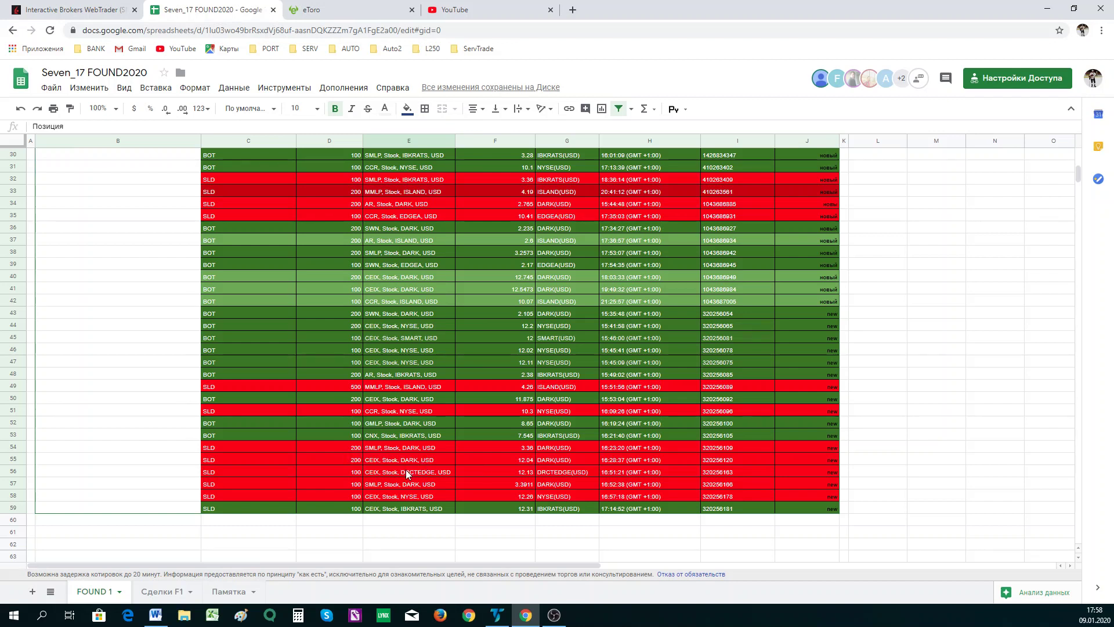
Step: Check the positions and Thursday's trades in Interactive Brokers WebTrader against the CEIX charts in TradeStation
click(88, 12)
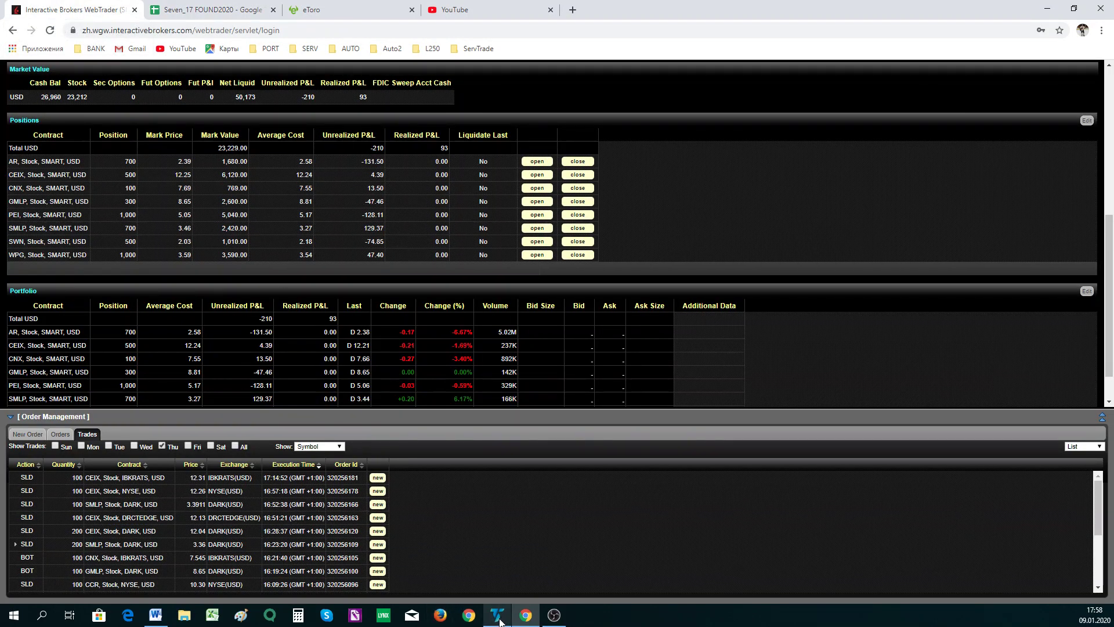
mouse_move(498, 616)
click(502, 585)
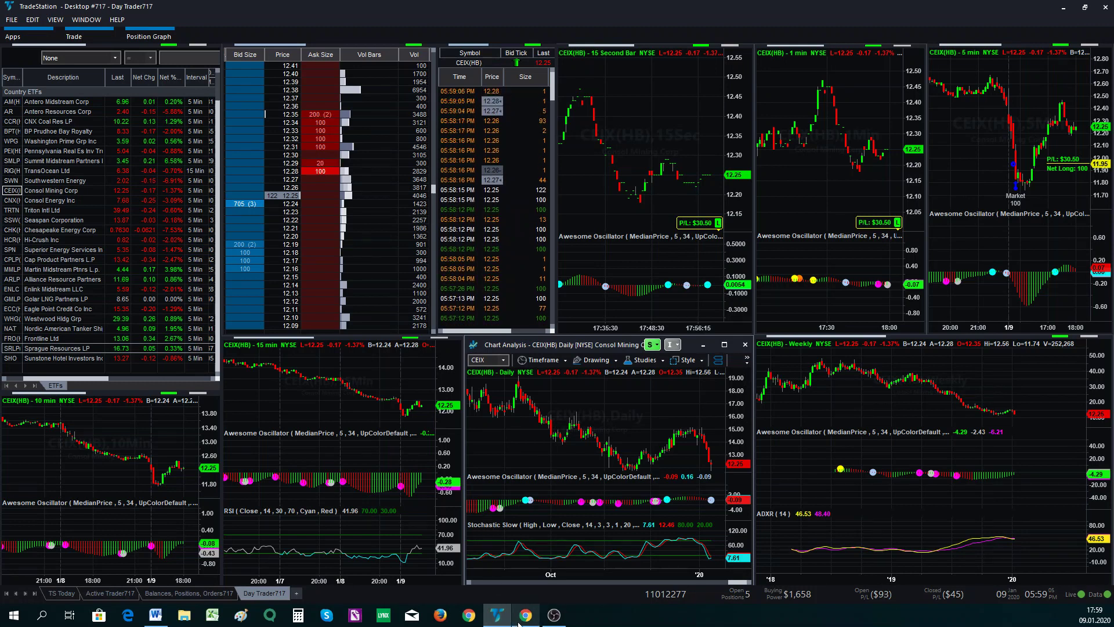
mouse_move(525, 615)
click(515, 577)
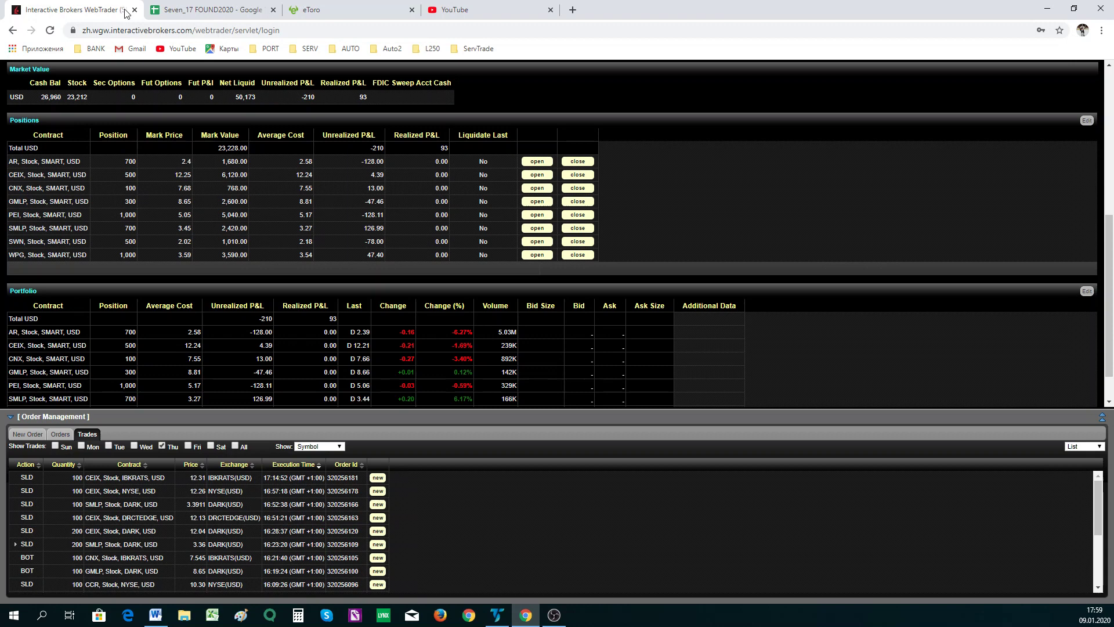
Step: Look at the last trades in the spreadsheet's log and return to TradeStation to examine the CEIX charts
click(201, 11)
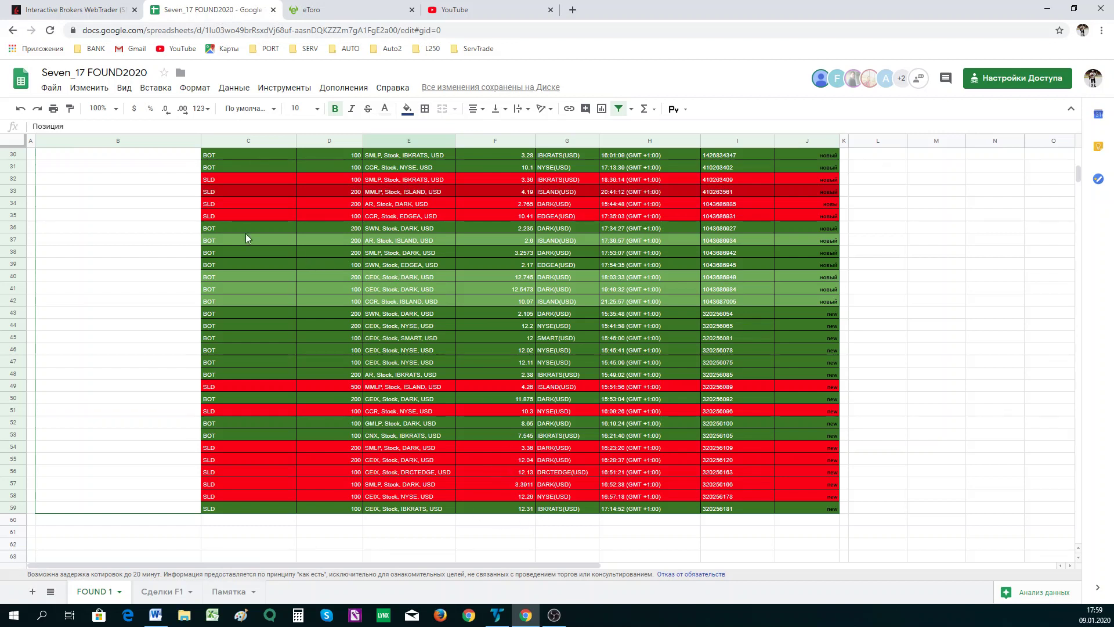
click(494, 618)
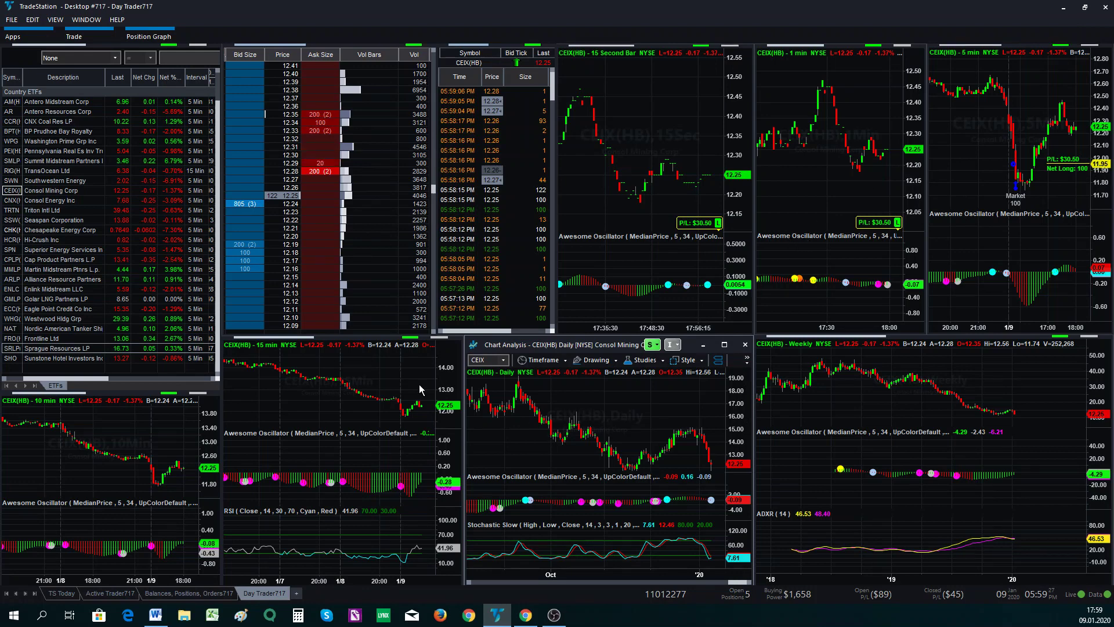
mouse_move(179, 562)
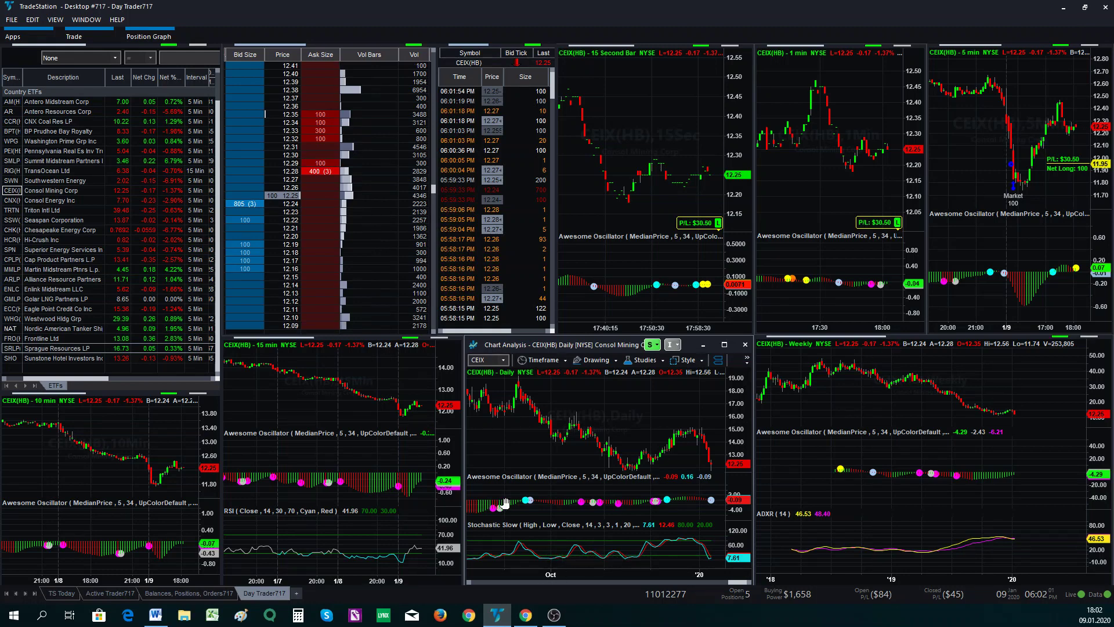
Step: Switch to the FOUND2020 spreadsheet and fill the last CEIX sale row, C59:J59, with red like the other sold trades
mouse_move(528, 619)
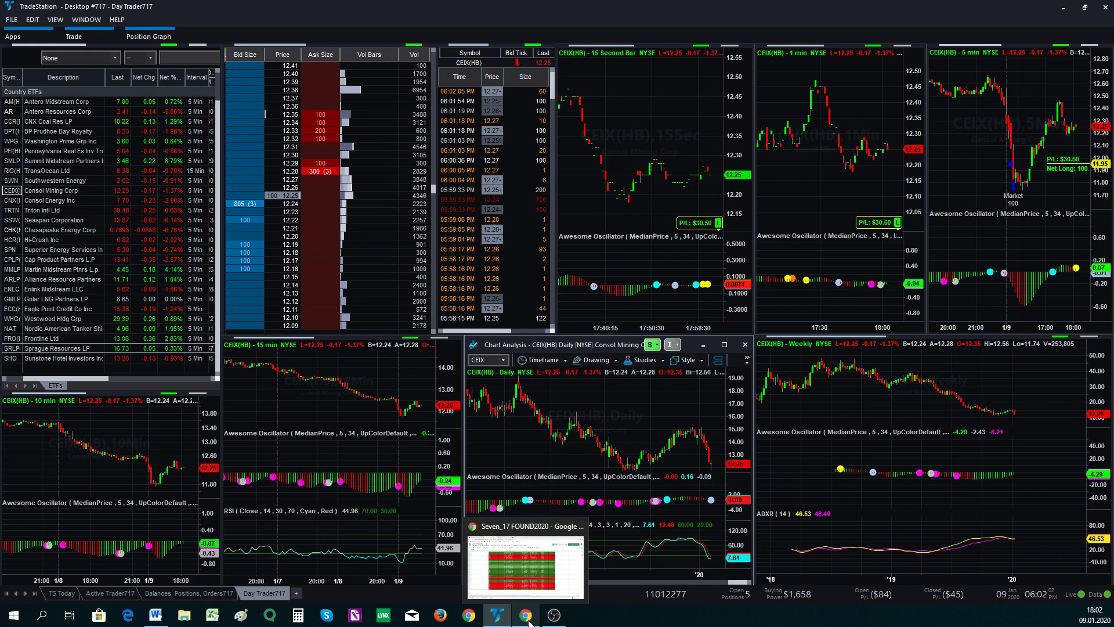
click(531, 557)
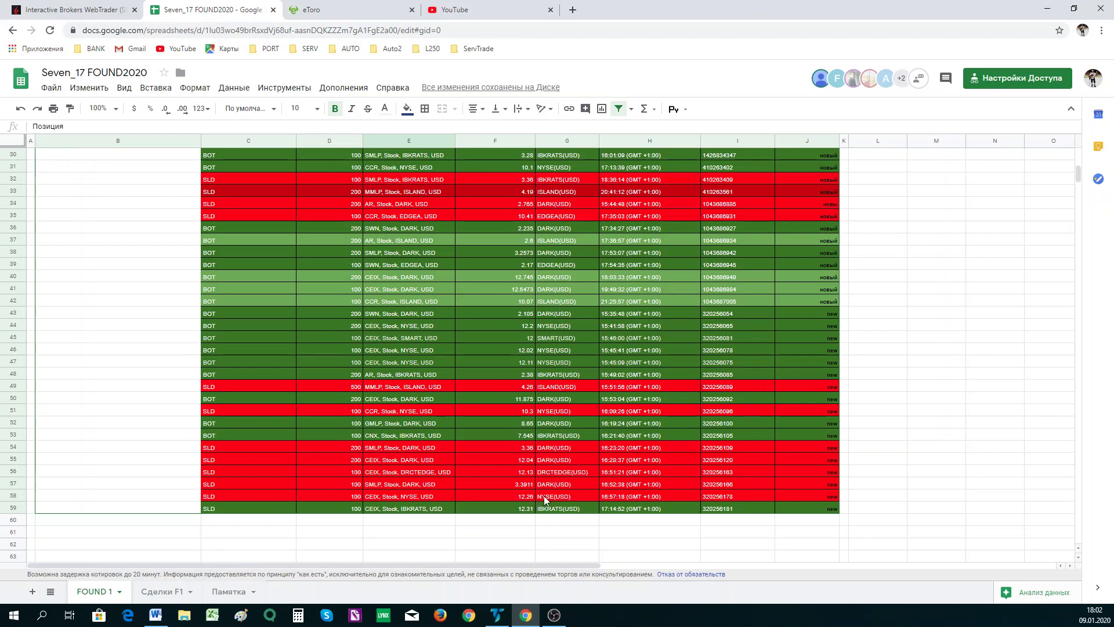
drag(279, 509, 827, 510)
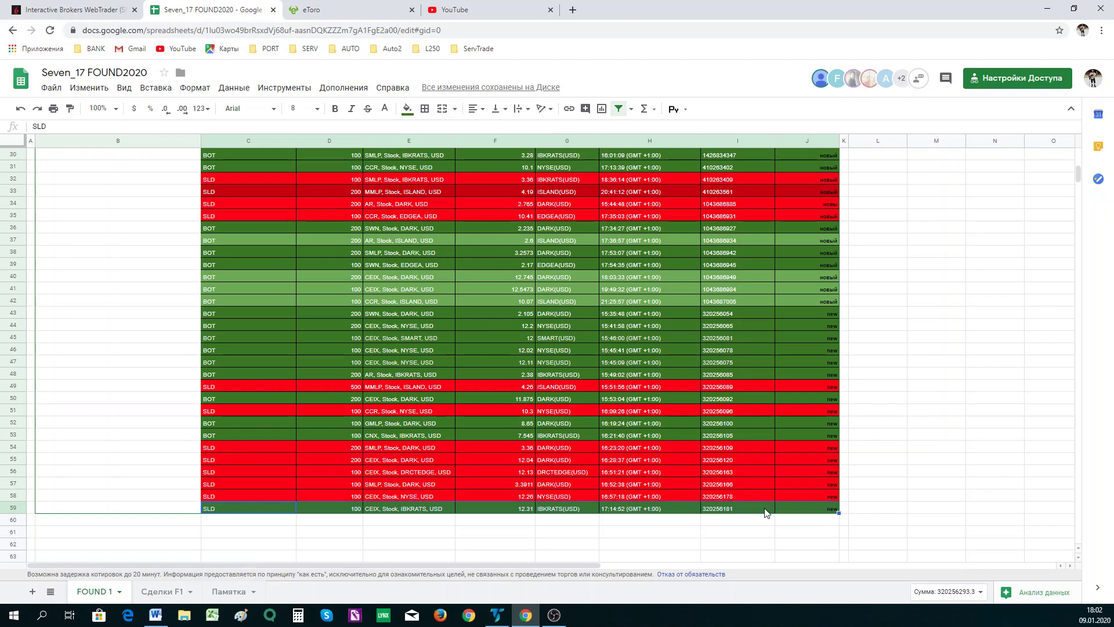
click(406, 109)
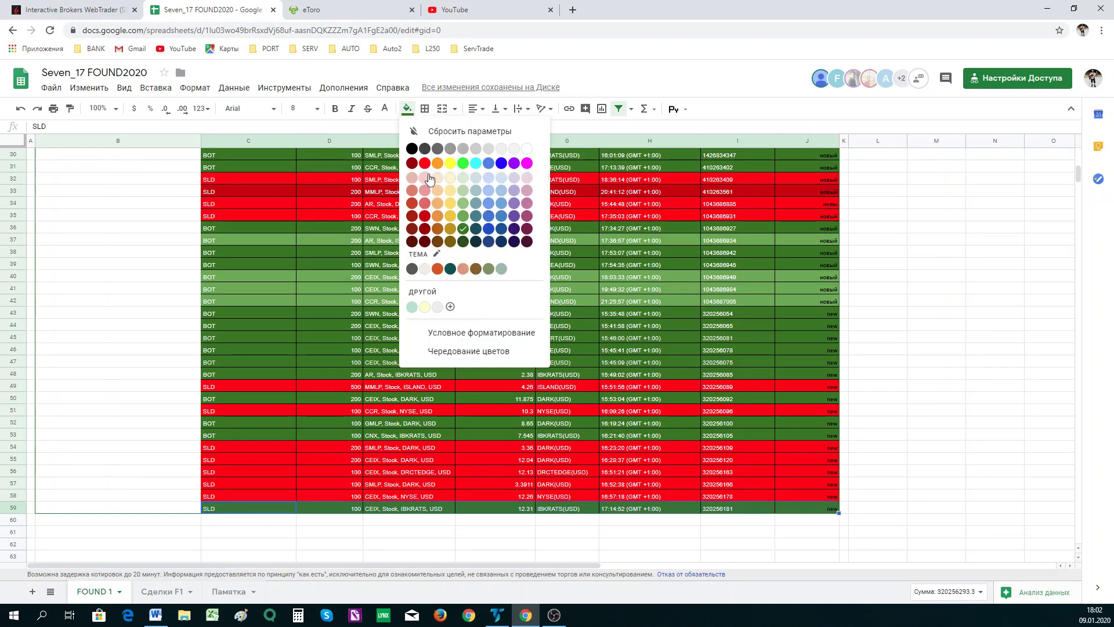
click(457, 264)
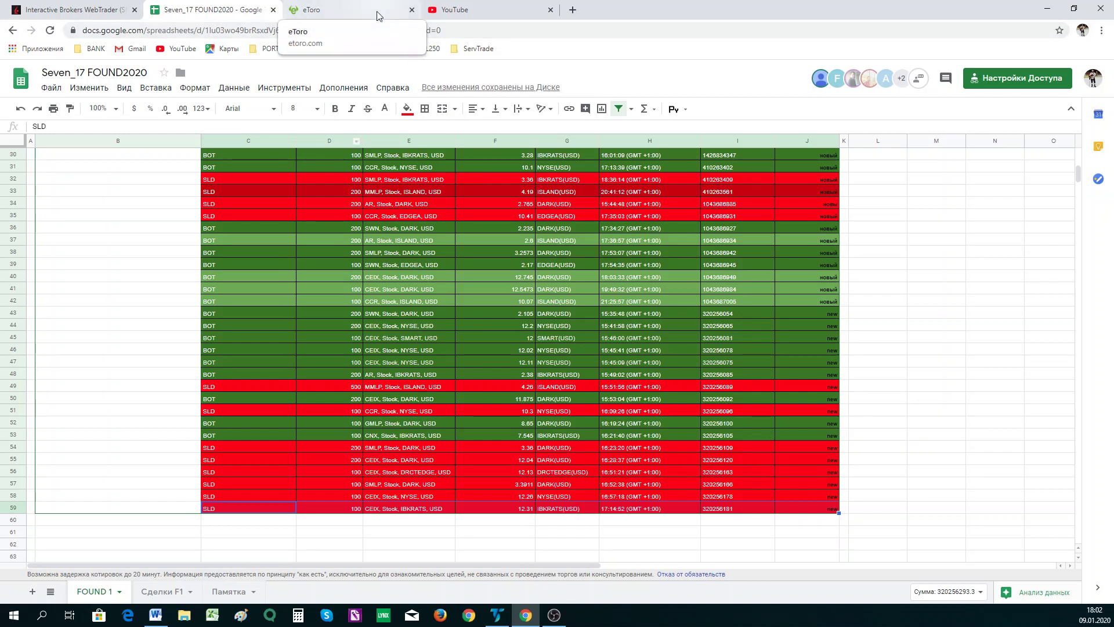
Step: Return to the fund summary at the top of the FOUND 1 sheet and select the CEIX position in cell E10
scroll(405, 264, up, 2)
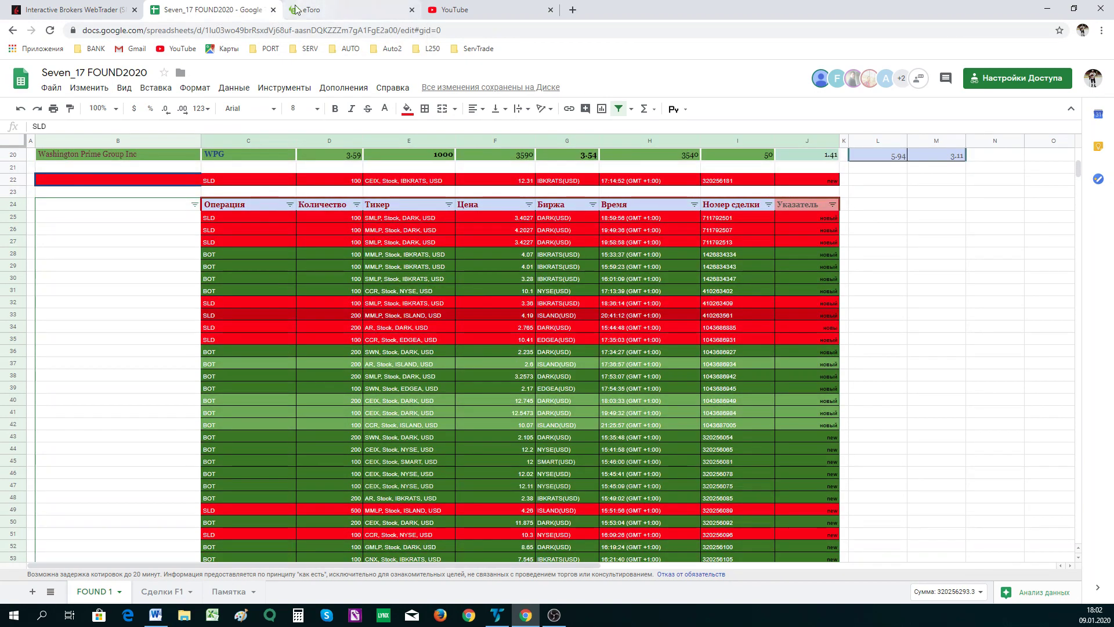
scroll(447, 366, up, 4)
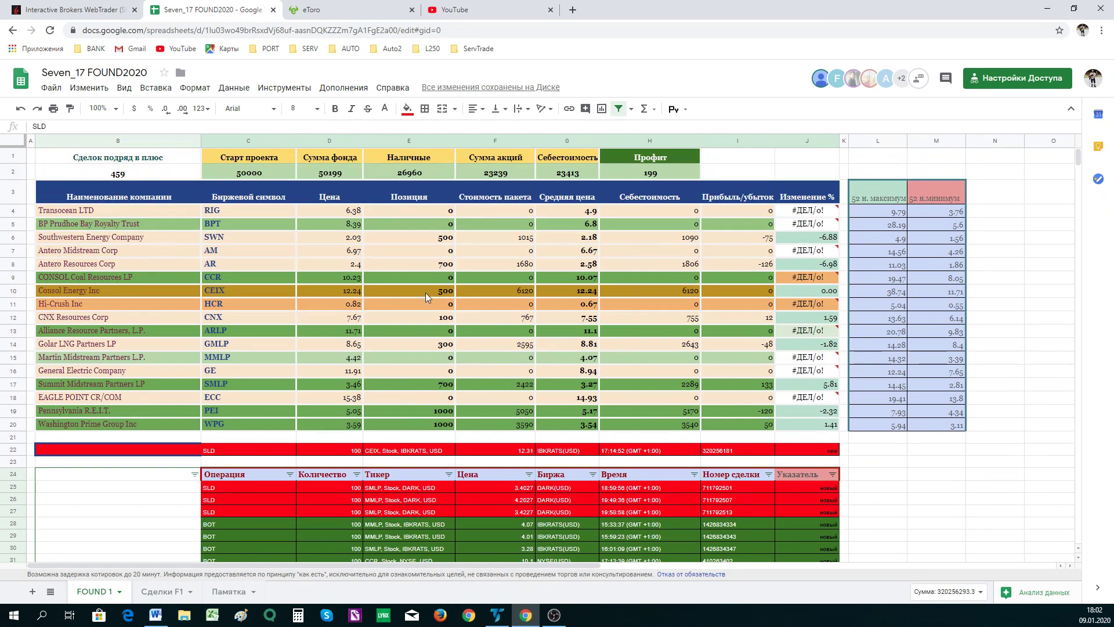
click(426, 292)
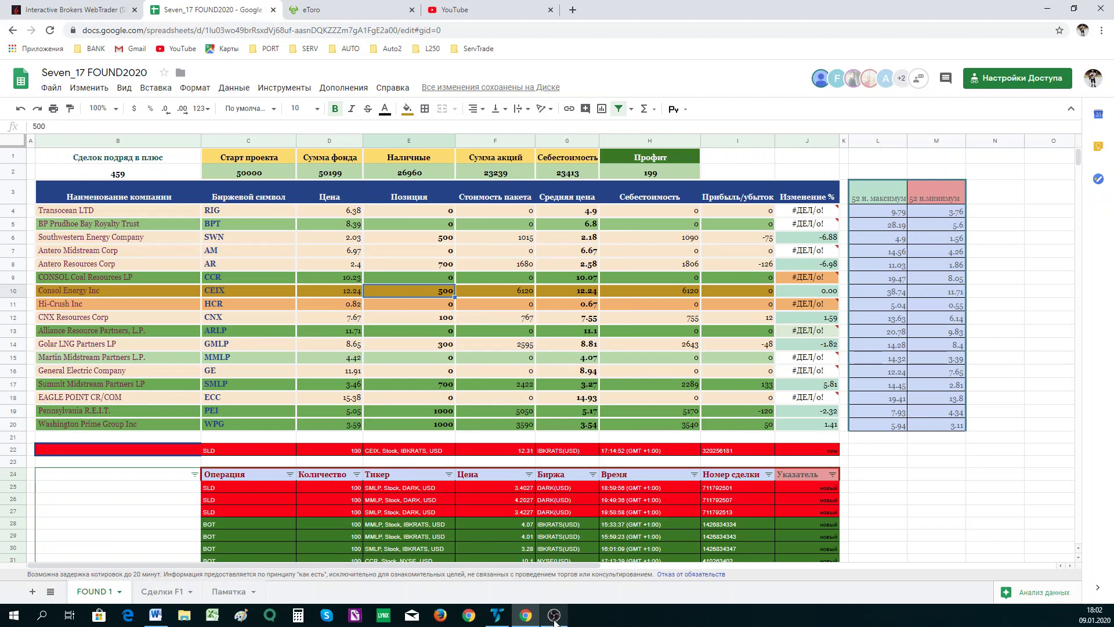
Step: Switch to TradeStation and compress the price scale of the CEIX 5-minute chart
mouse_move(555, 619)
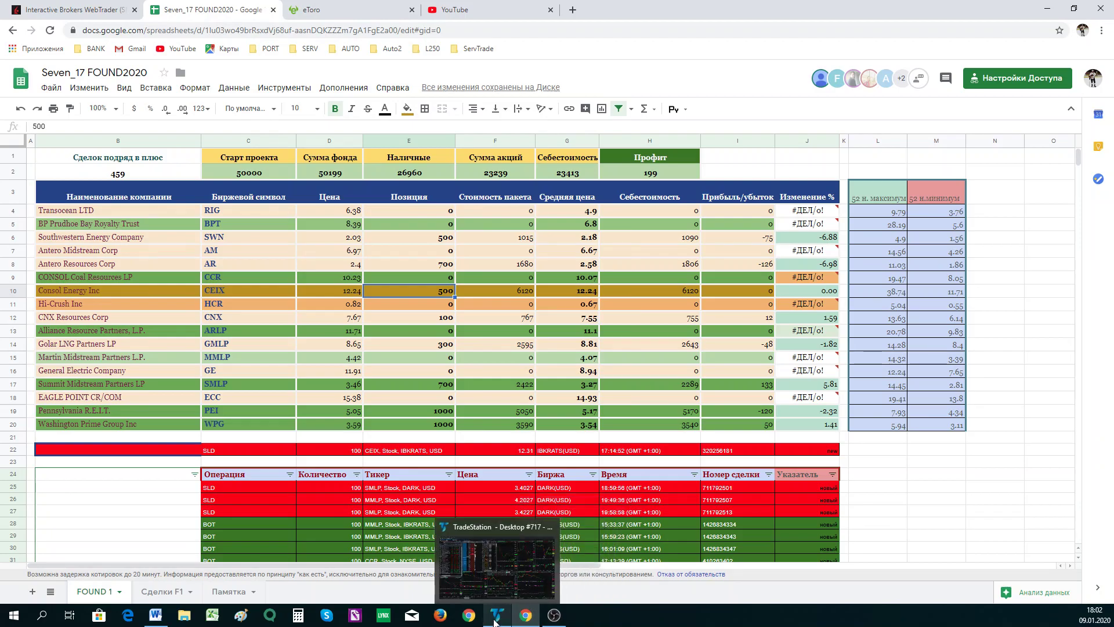
click(498, 579)
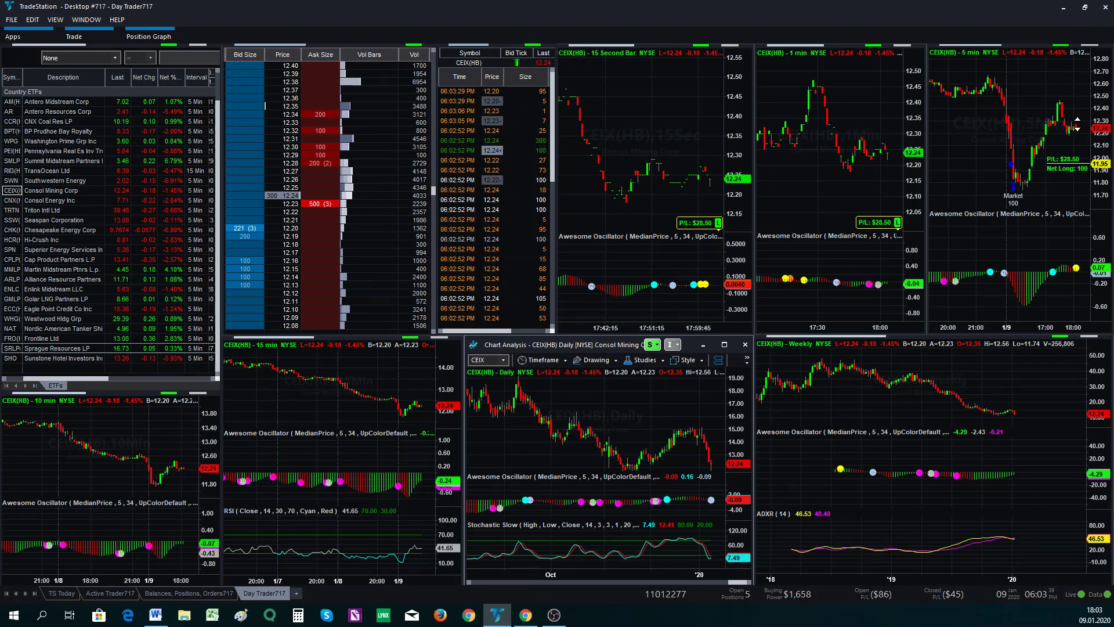
click(1101, 95)
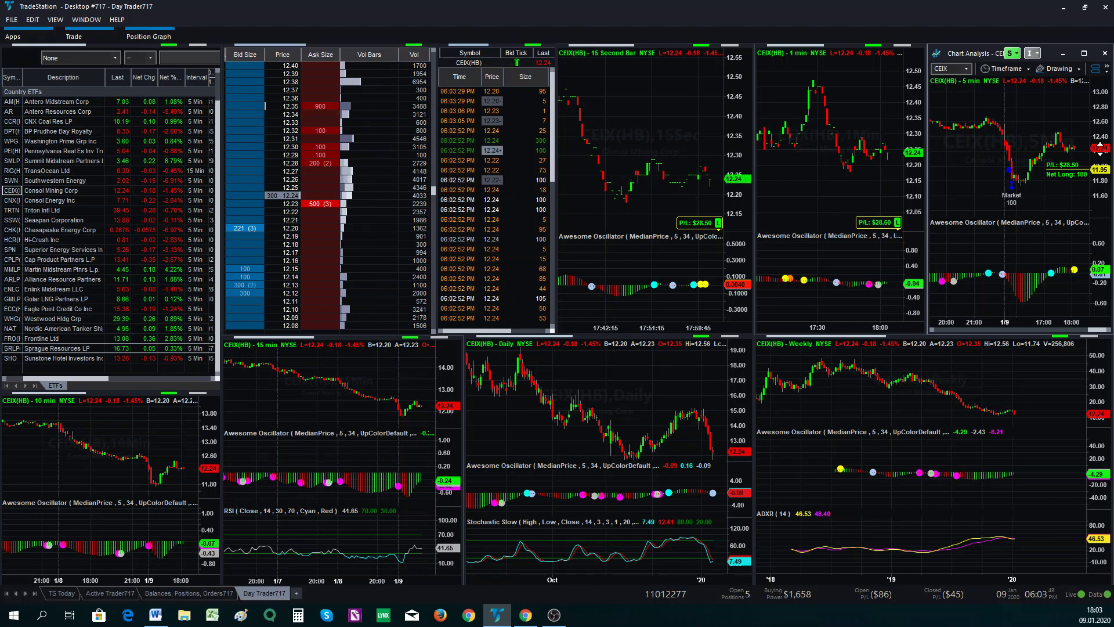
drag(1099, 147, 1101, 139)
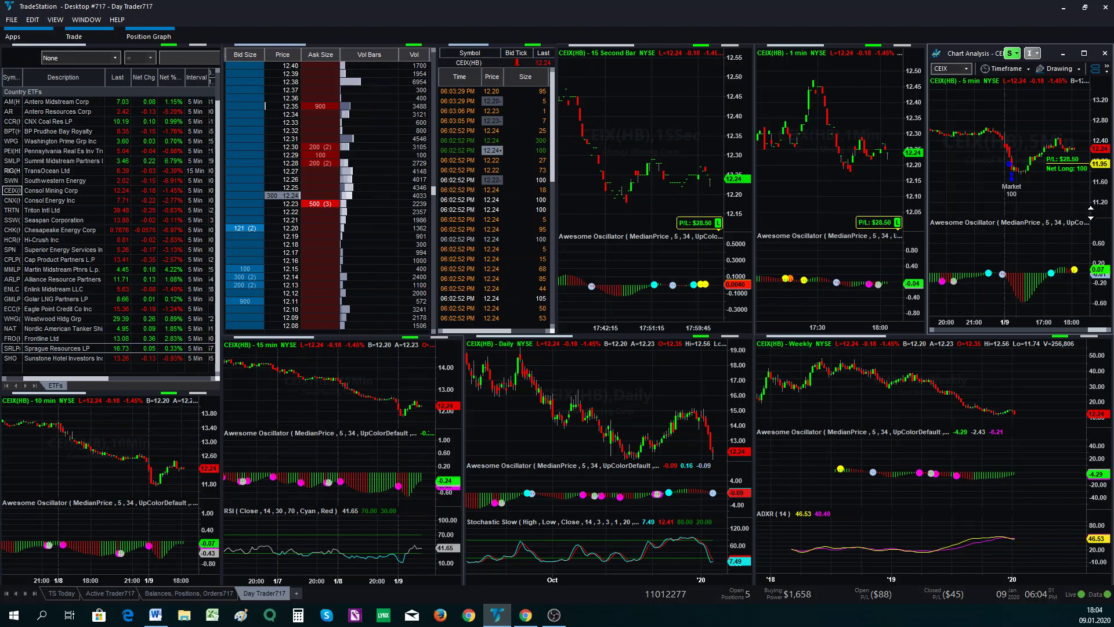
mouse_move(1099, 199)
mouse_down()
mouse_move(1099, 184)
mouse_move(1099, 197)
mouse_up()
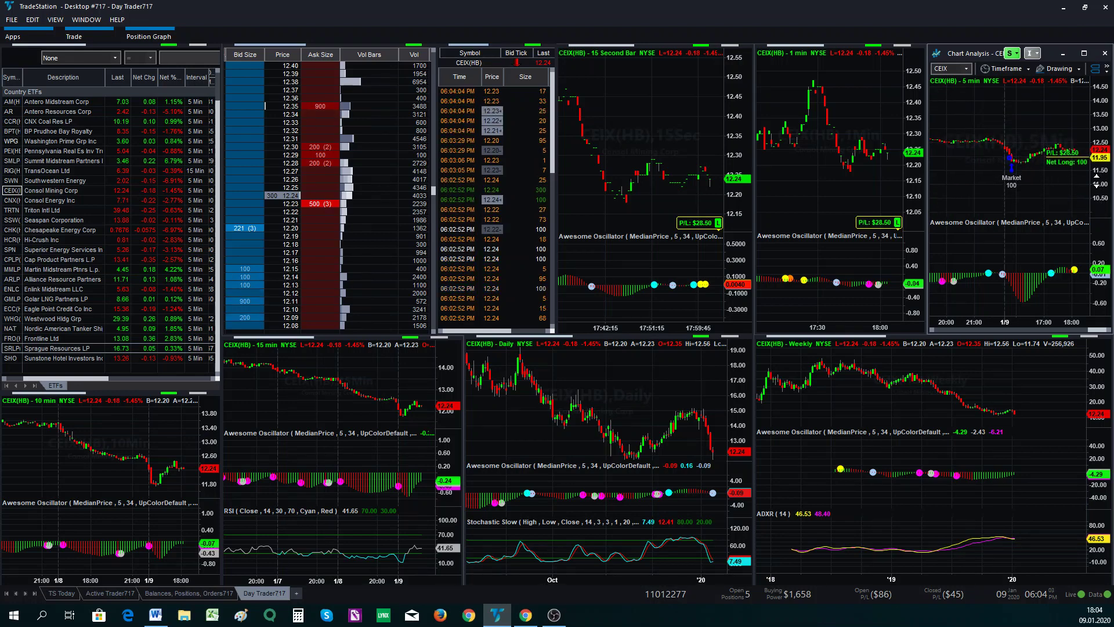
double_click(1099, 199)
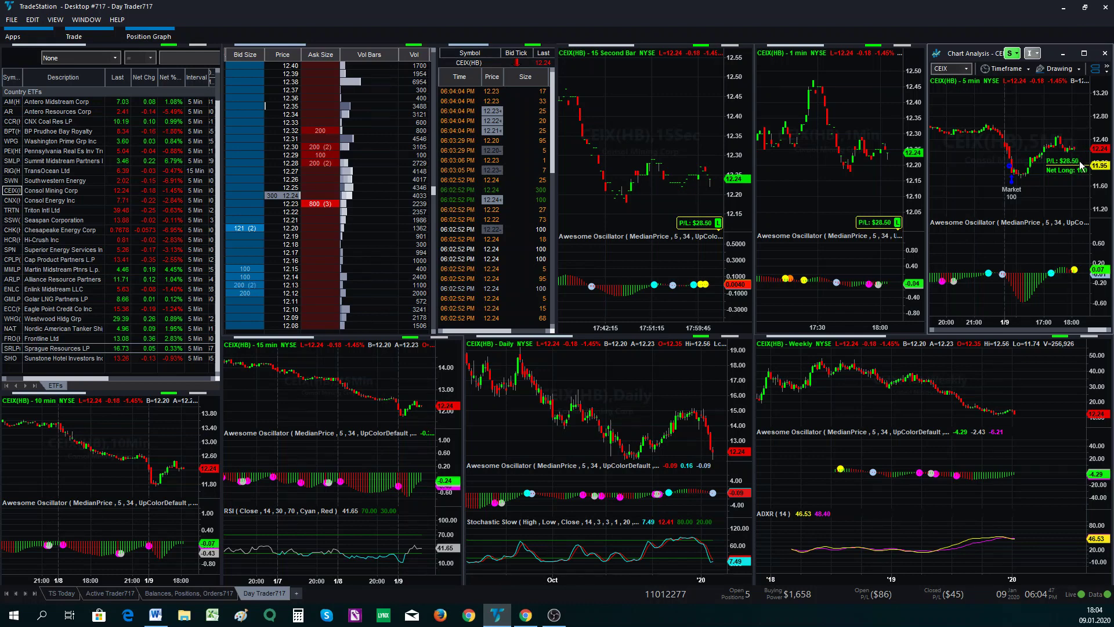
Step: Stretch and recompress the CEIX 5-minute chart's price scale, leaving it compressed, and switch back to the FOUND2020 spreadsheet in Chrome
drag(1103, 141, 1083, 215)
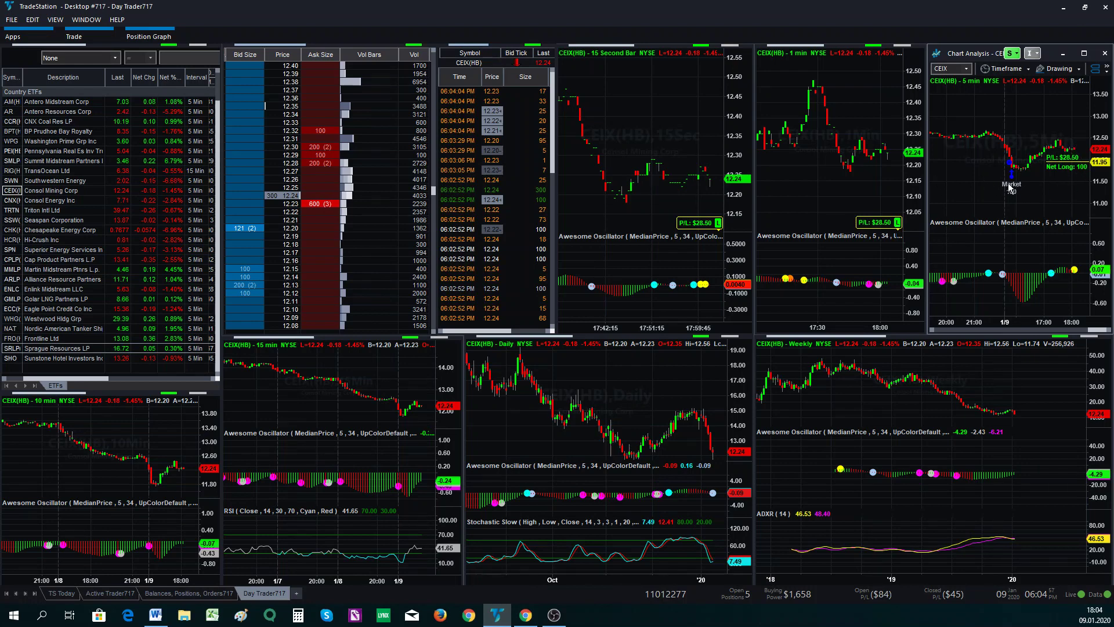
drag(1097, 123, 1097, 97)
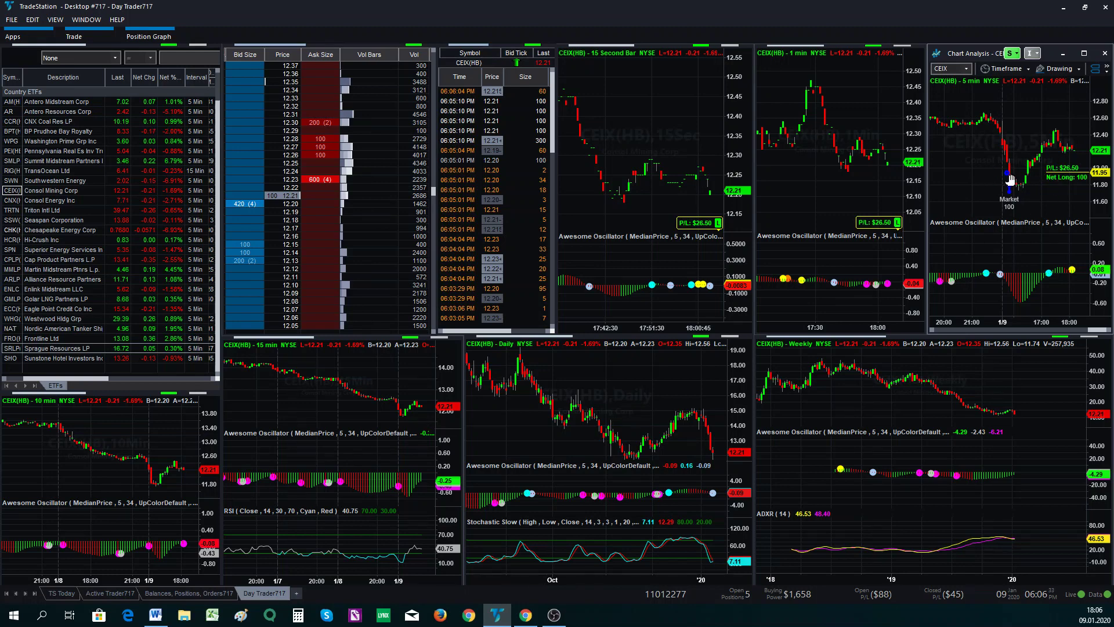
mouse_move(1098, 99)
mouse_down()
mouse_move(1111, 150)
mouse_move(1099, 93)
mouse_up()
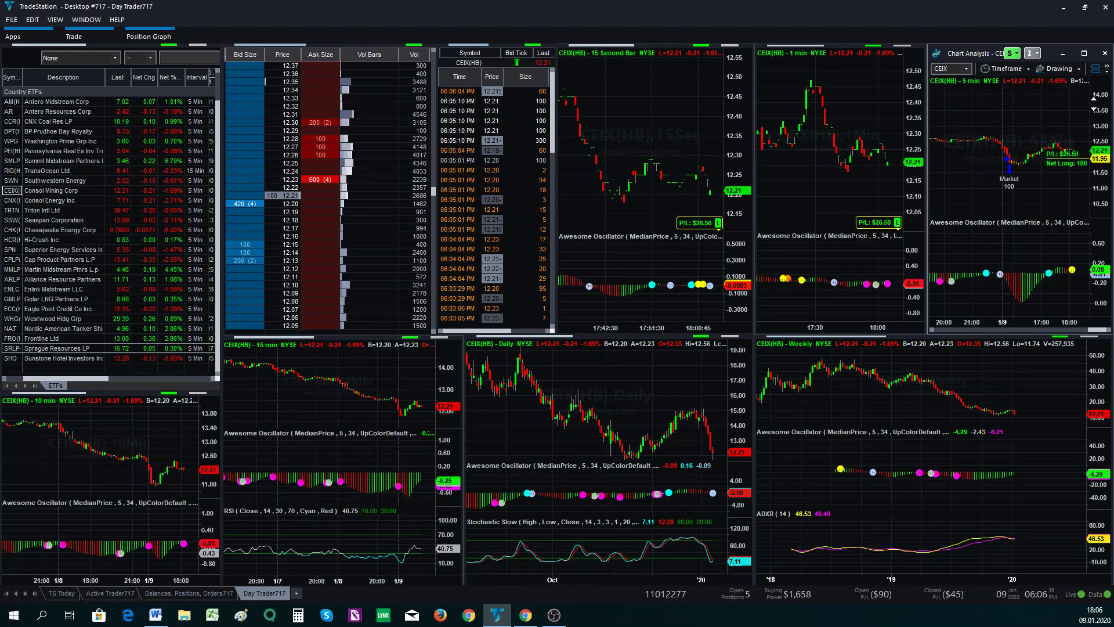
drag(1096, 104, 1021, 168)
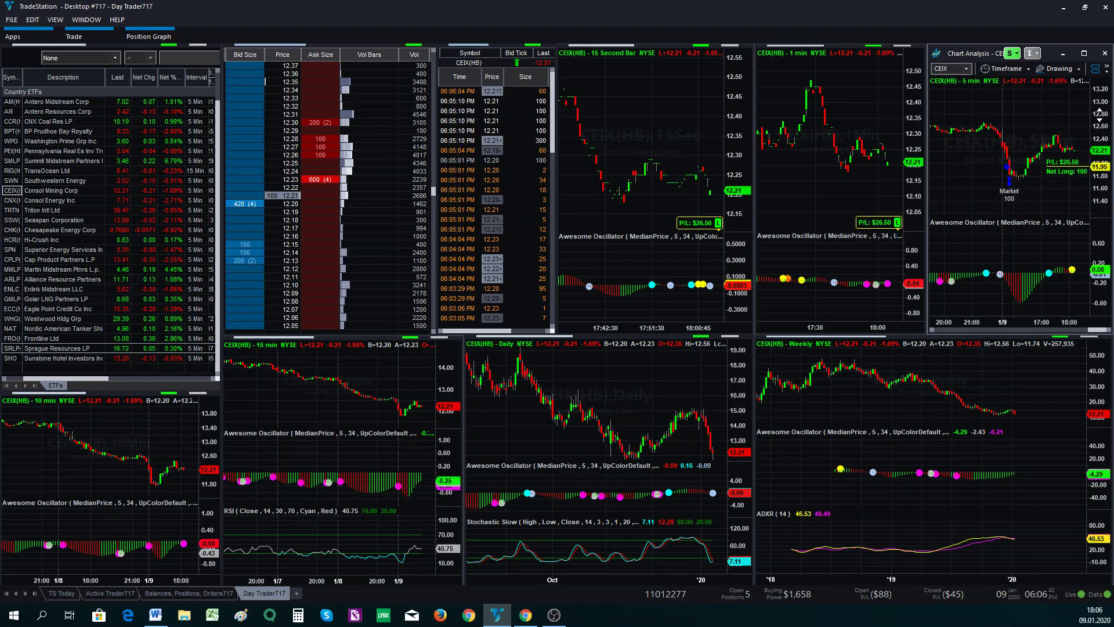
drag(1101, 197, 1098, 212)
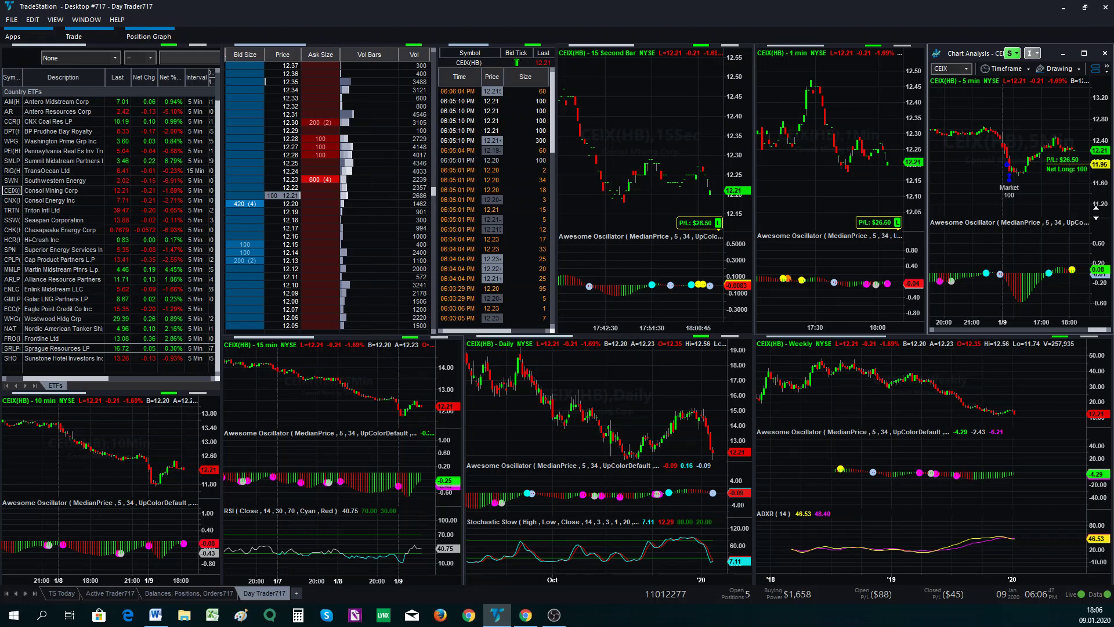
drag(1097, 210, 1100, 201)
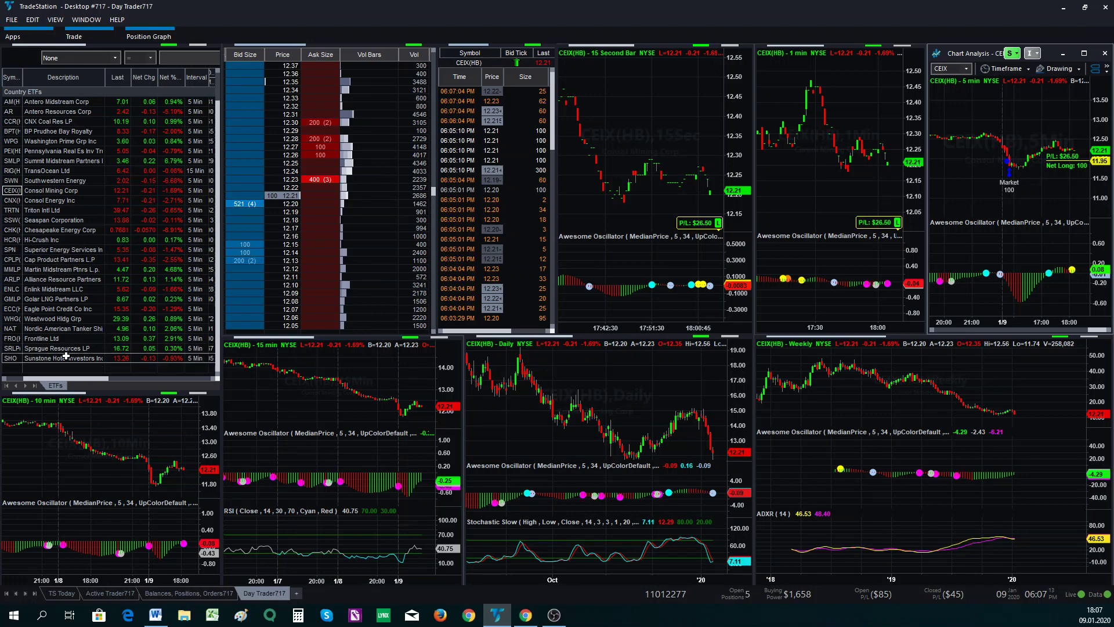
click(526, 613)
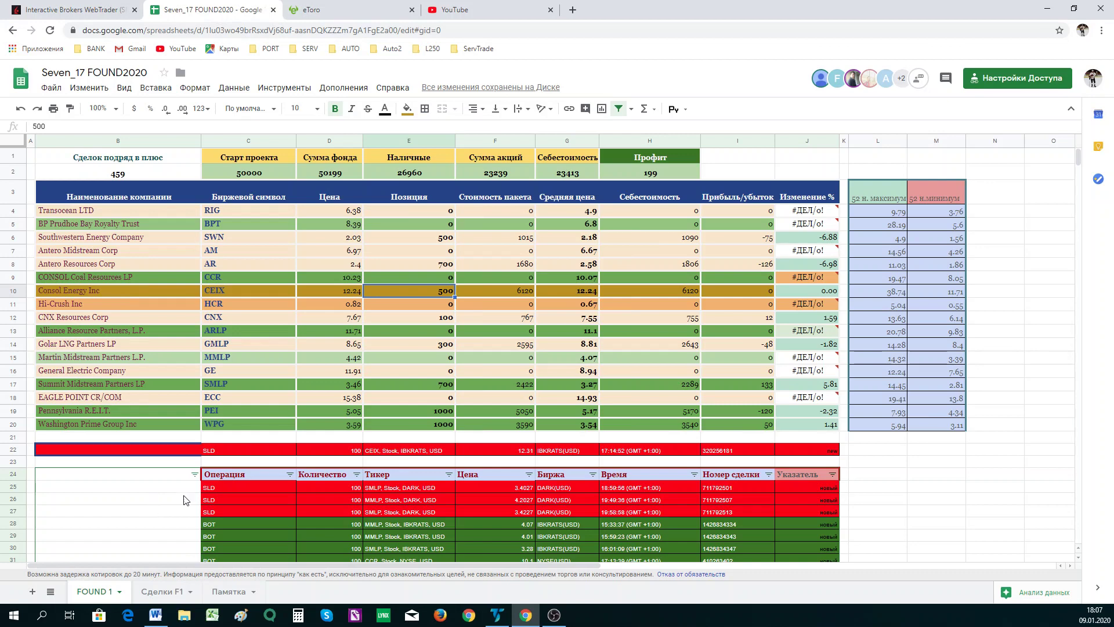
Step: Review the current positions and Thursday's trades in Interactive Brokers WebTrader and switch to TradeStation
click(91, 9)
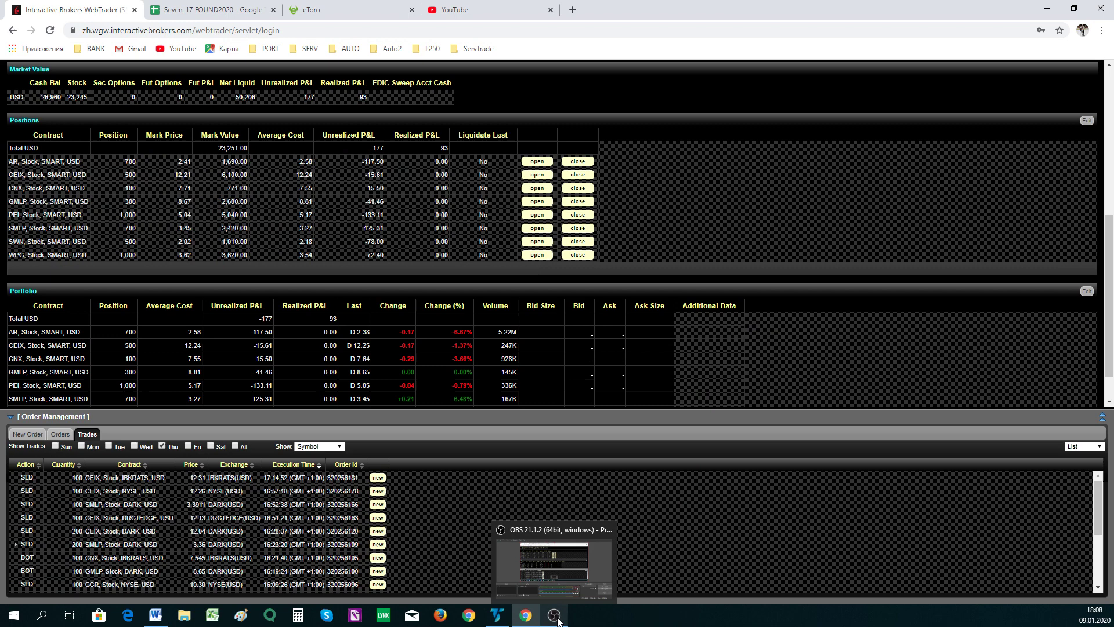
click(566, 553)
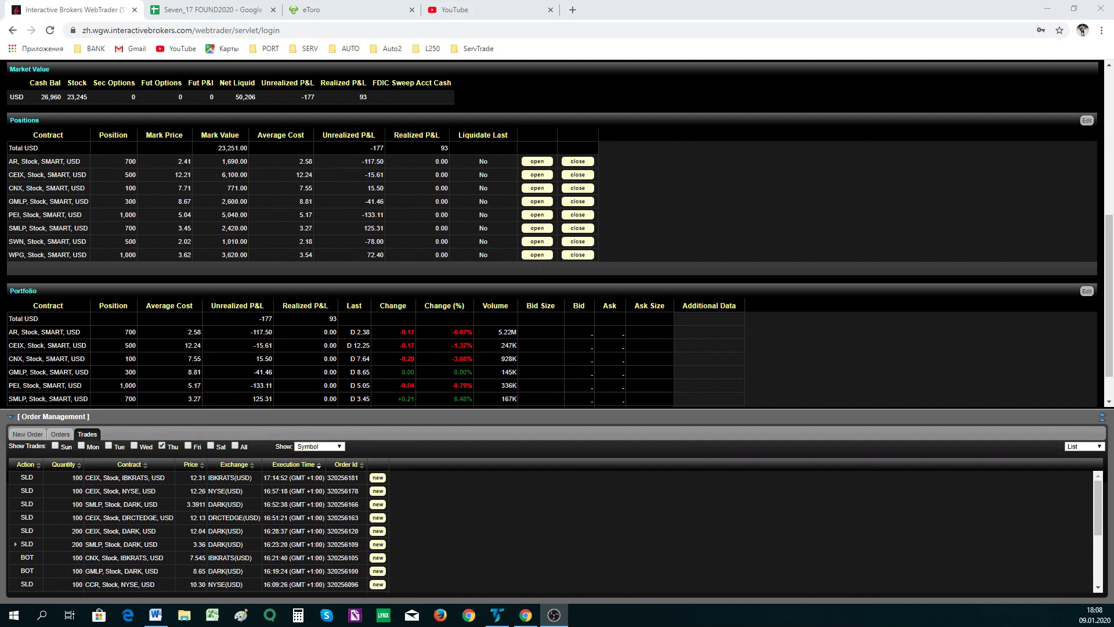
click(494, 617)
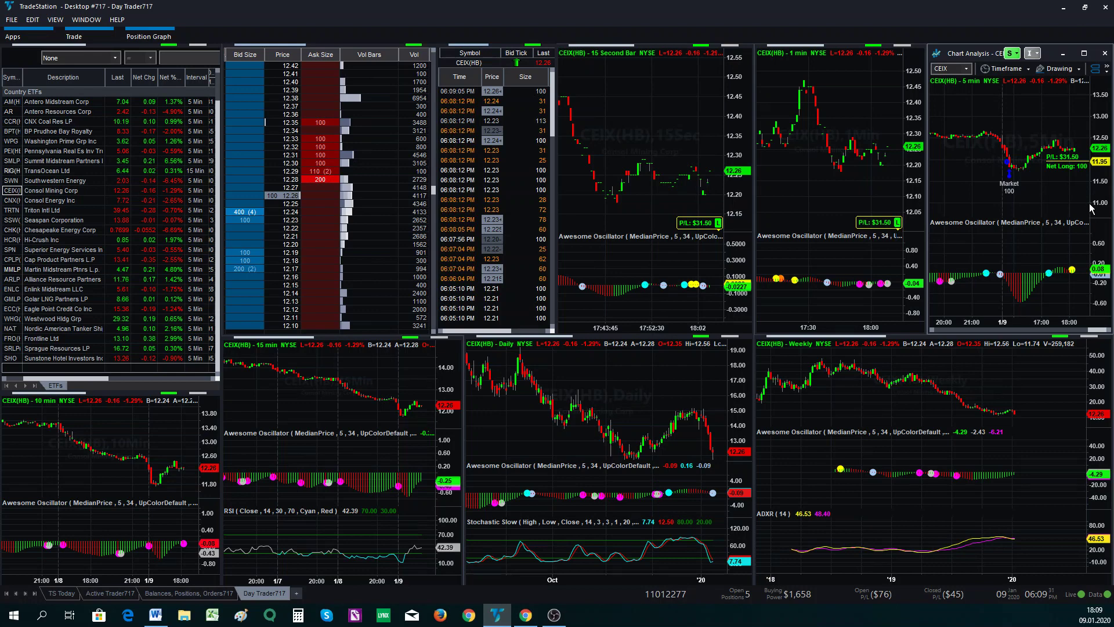
Step: Compress the price scales of the CEIX 5-minute and daily charts
drag(1102, 109, 1104, 121)
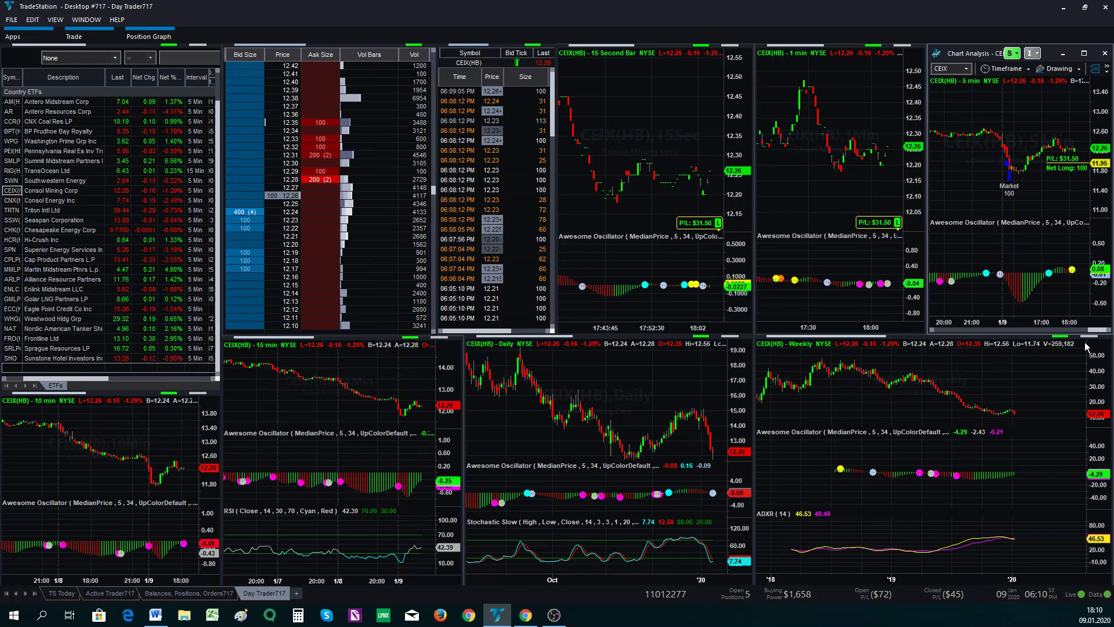
mouse_move(915, 422)
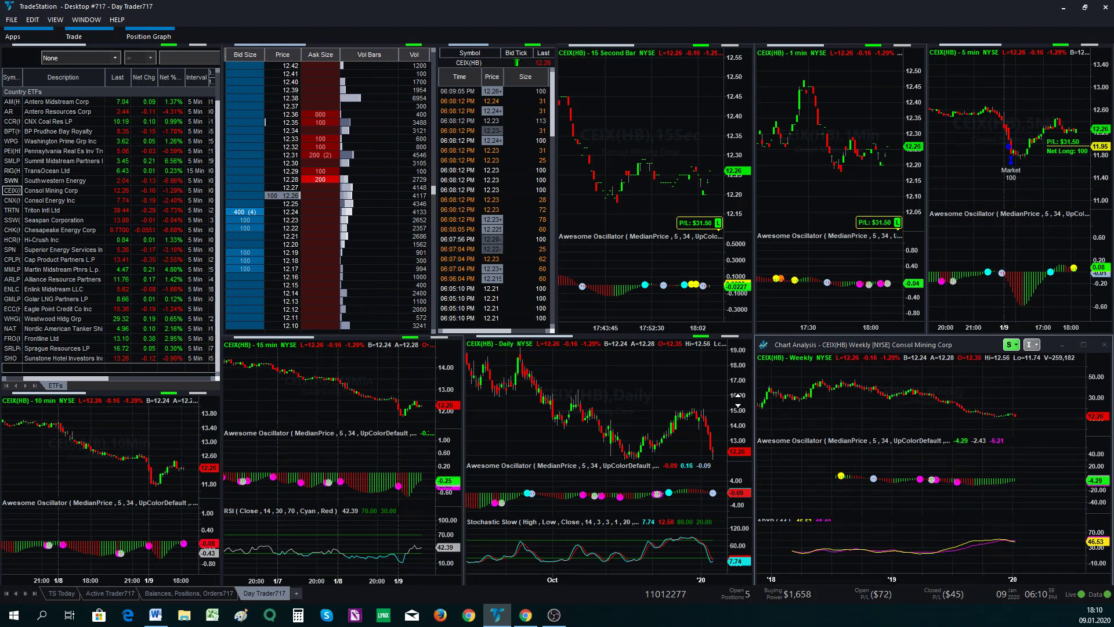
drag(727, 377, 730, 411)
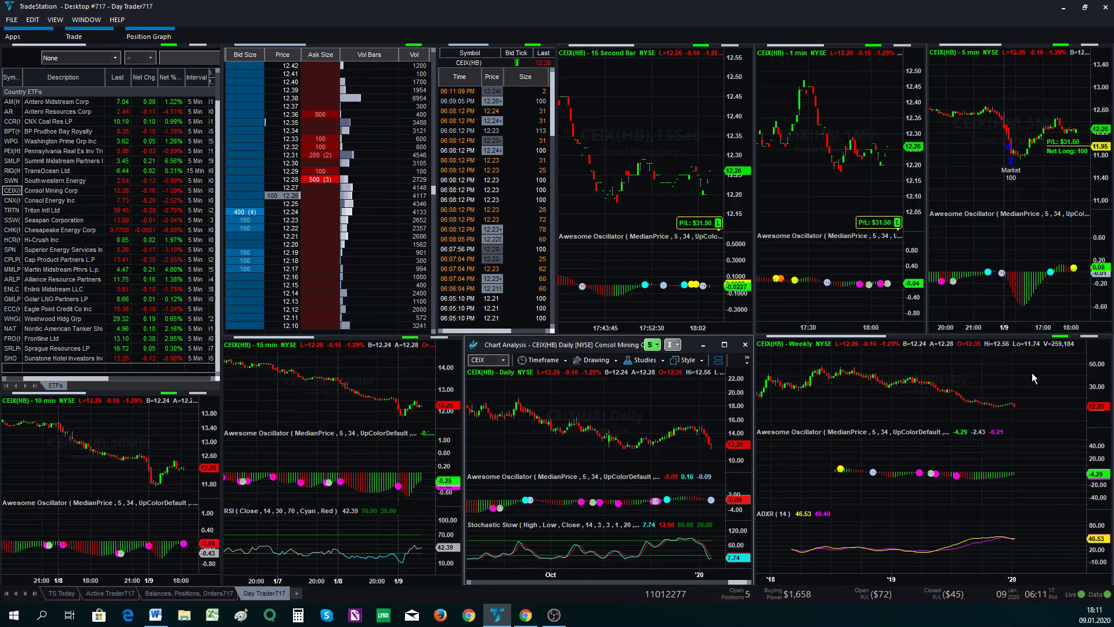
Step: Load Antero Midstream (AM) into the linked charts and compress the daily, 5-minute and 1-minute price scales
click(4, 101)
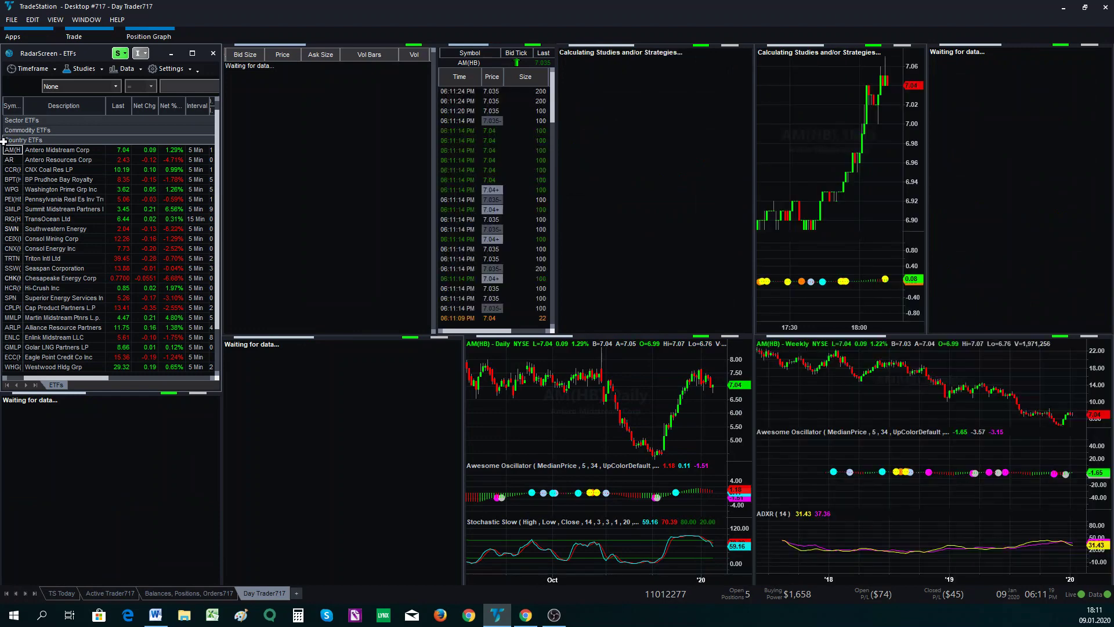
click(732, 426)
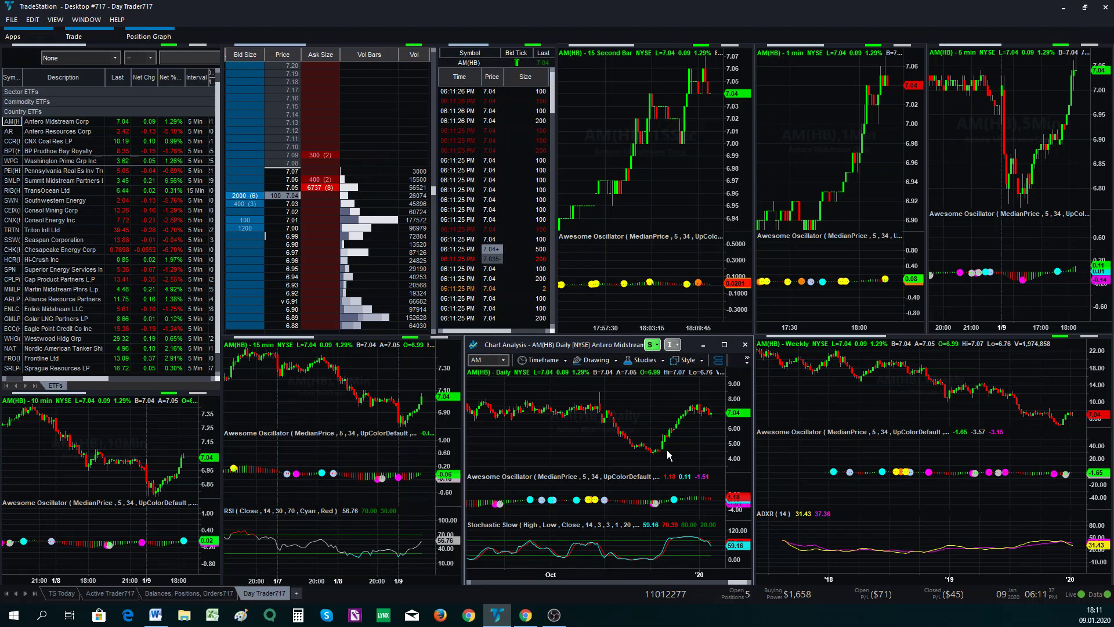
drag(741, 430, 739, 444)
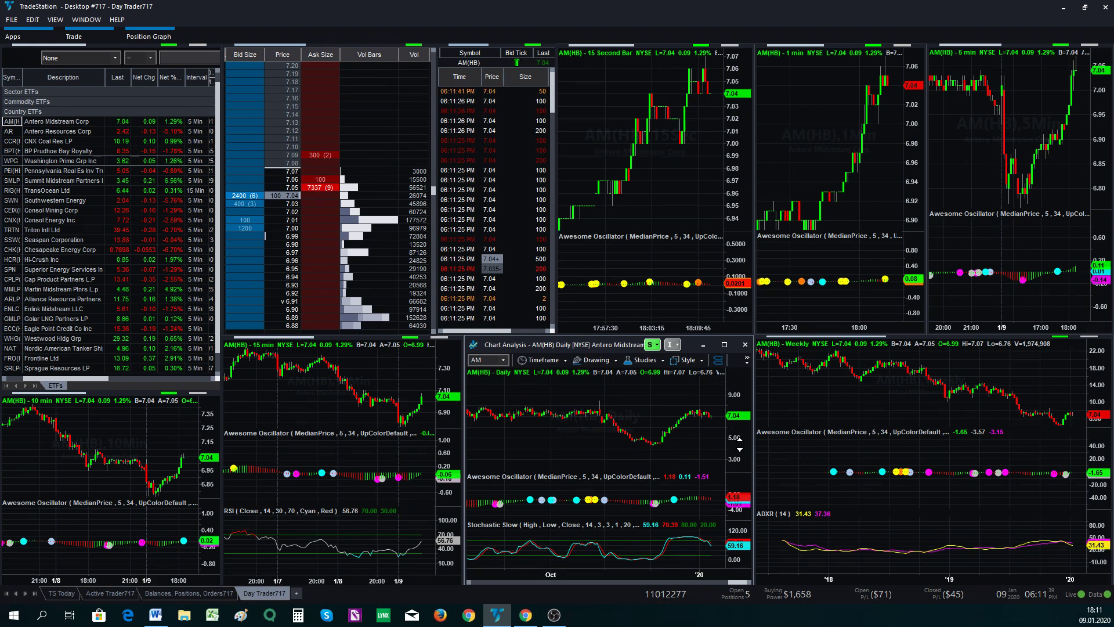
click(1098, 139)
drag(1098, 139, 1098, 185)
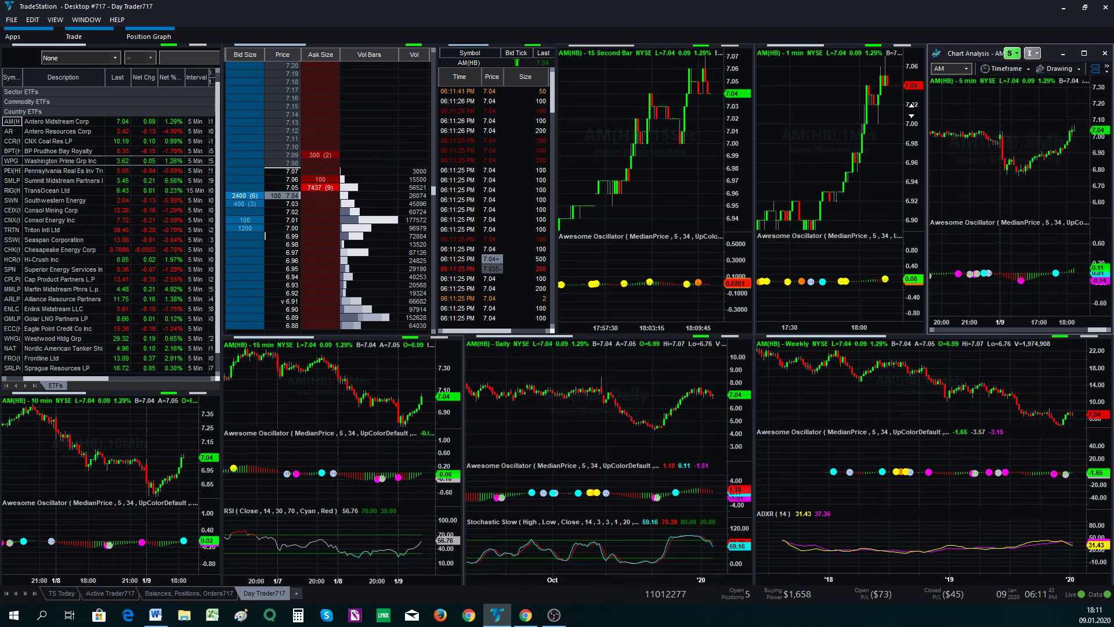
click(880, 135)
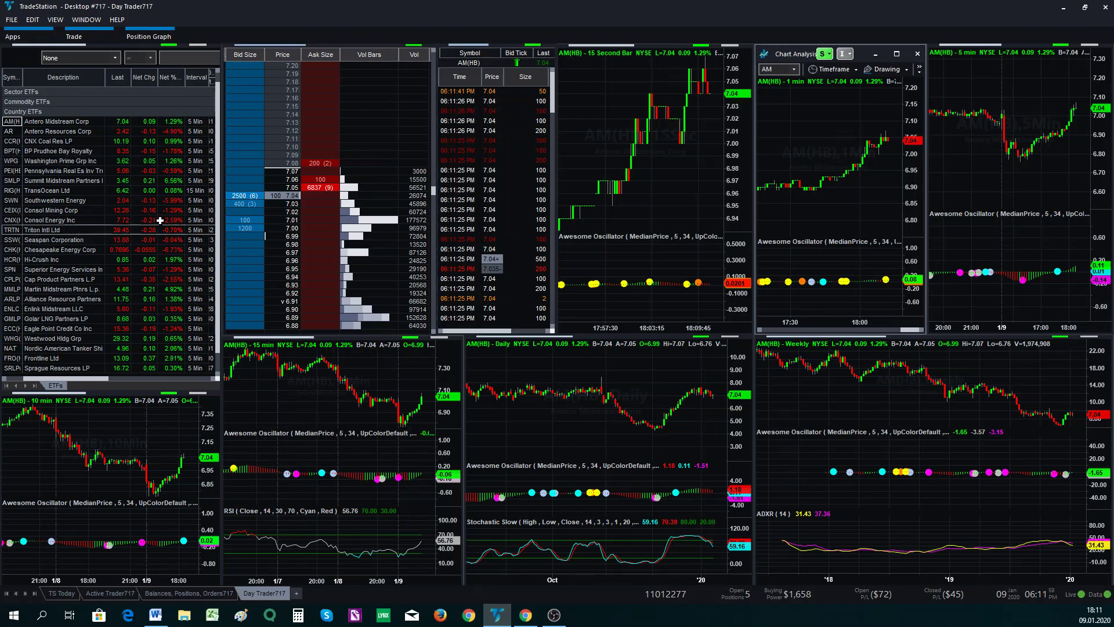
Step: Load TransOcean (RIG) into the linked charts and compress the price scales of the daily and 10-minute charts
click(14, 191)
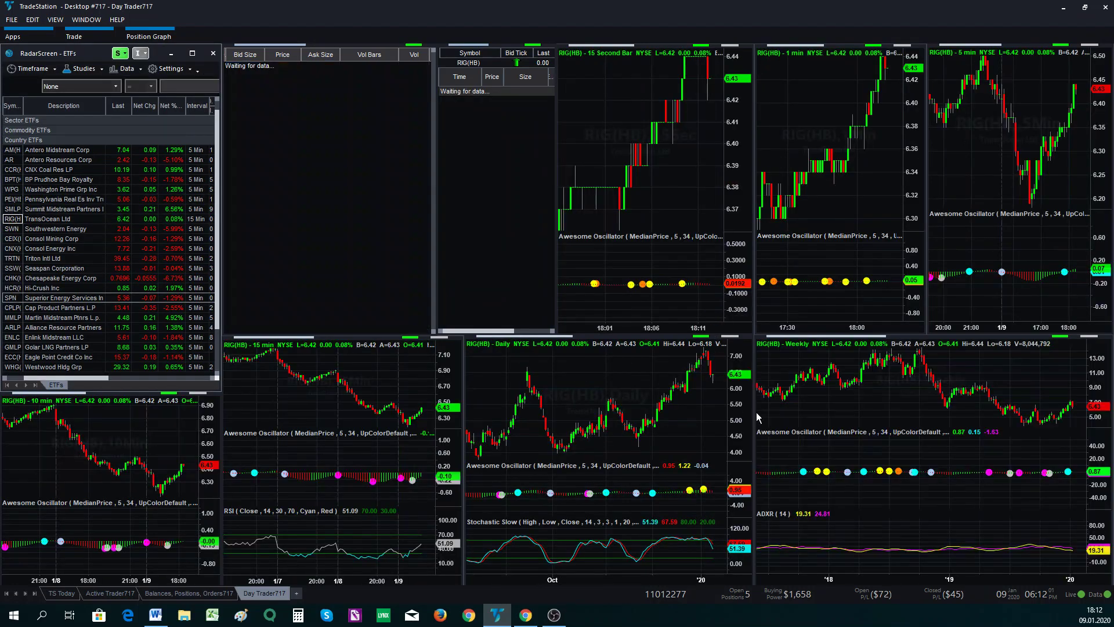
click(739, 370)
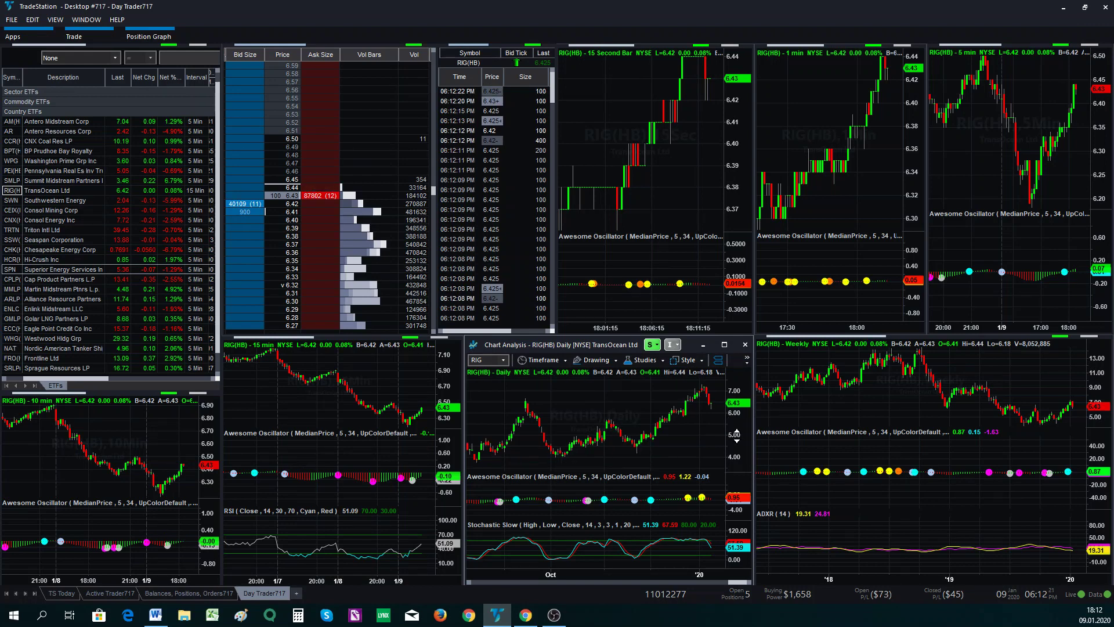
drag(736, 435, 736, 452)
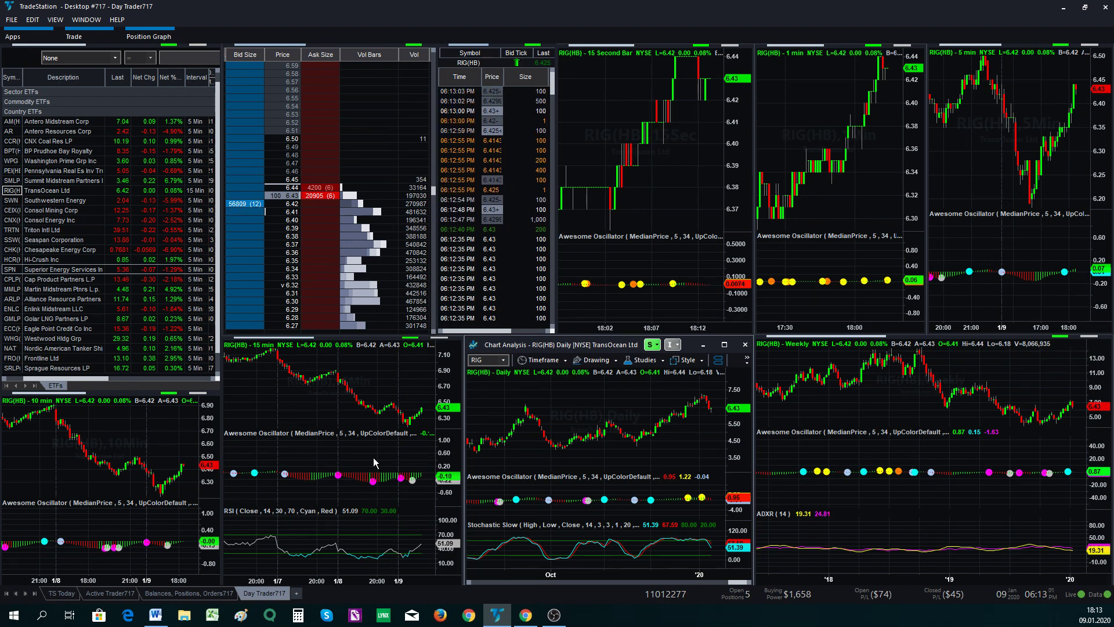
click(206, 420)
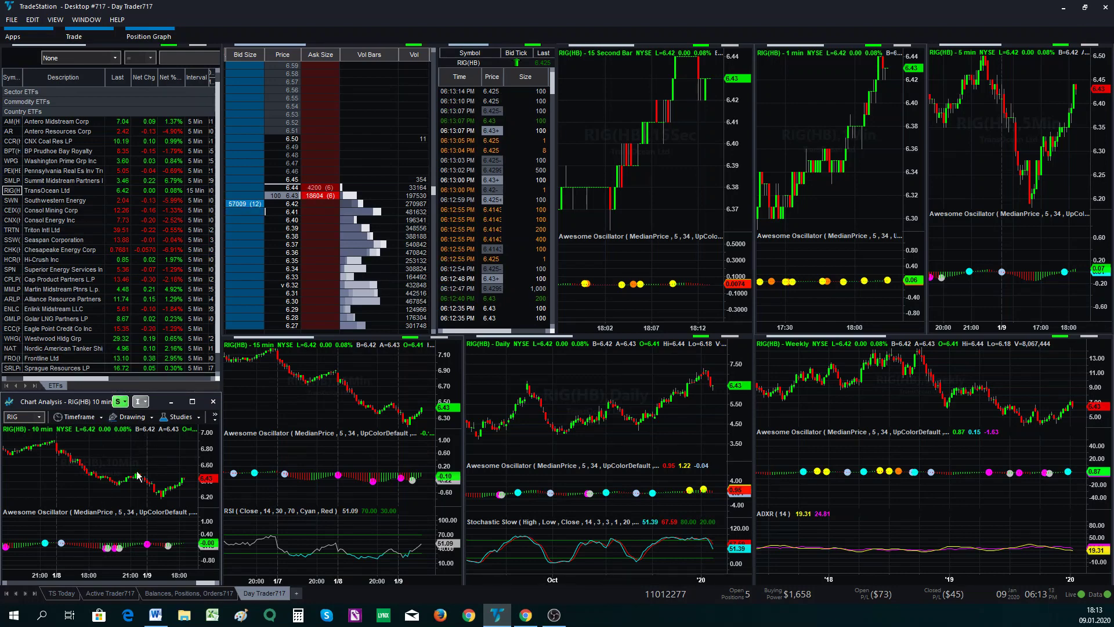
scroll(153, 285, down, 1)
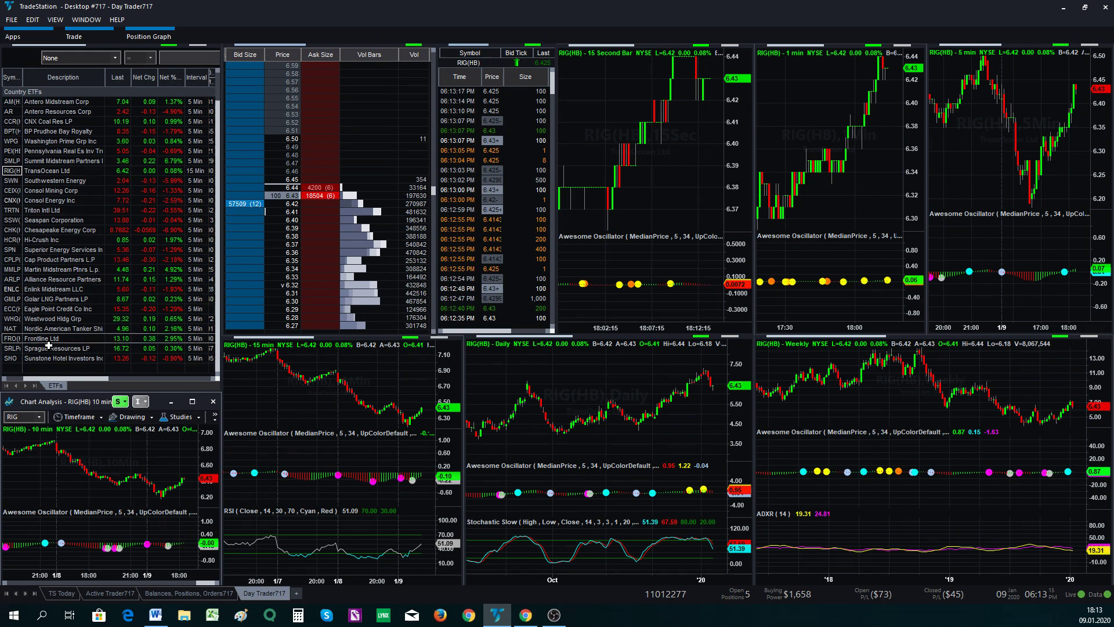
scroll(92, 219, down, 1)
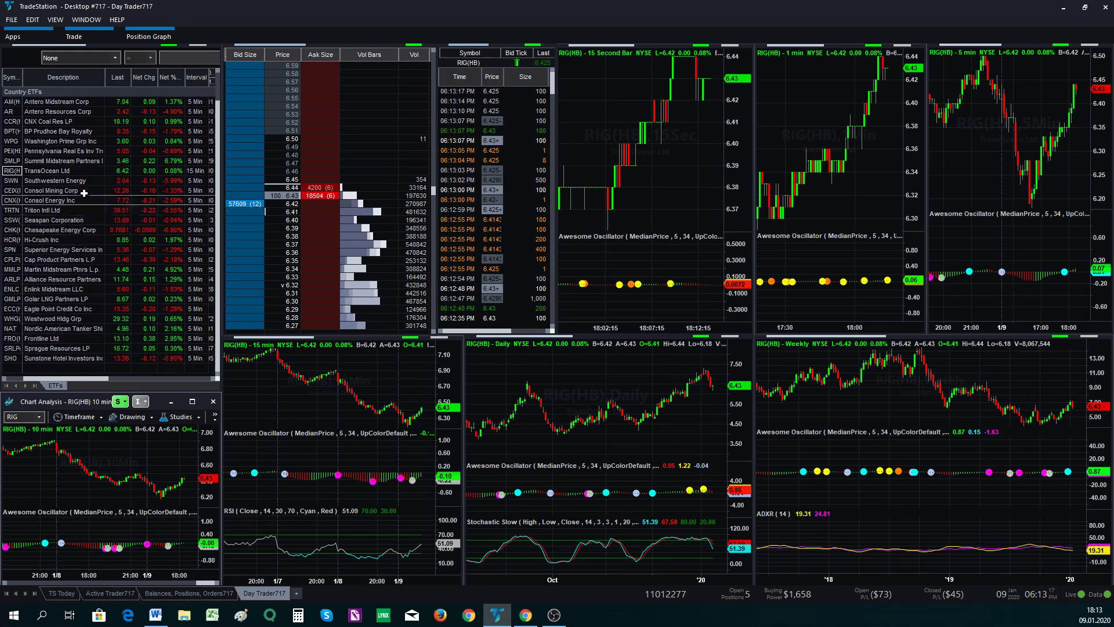
Step: Compress the price scales of the RIG 15-second, 1-minute and 5-minute charts
click(722, 127)
click(868, 145)
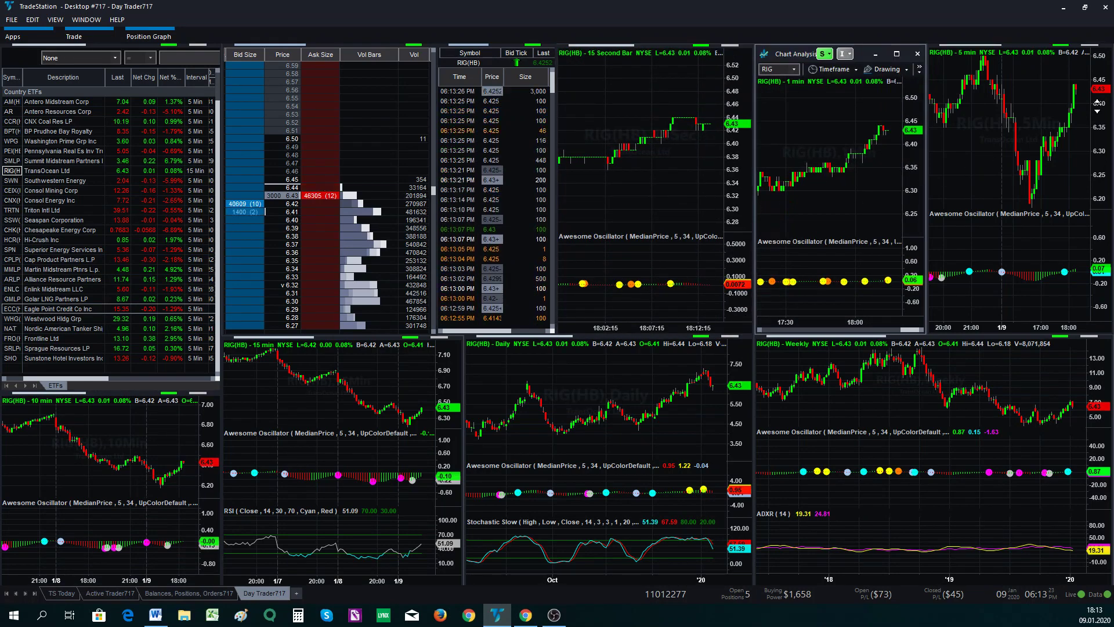
click(942, 171)
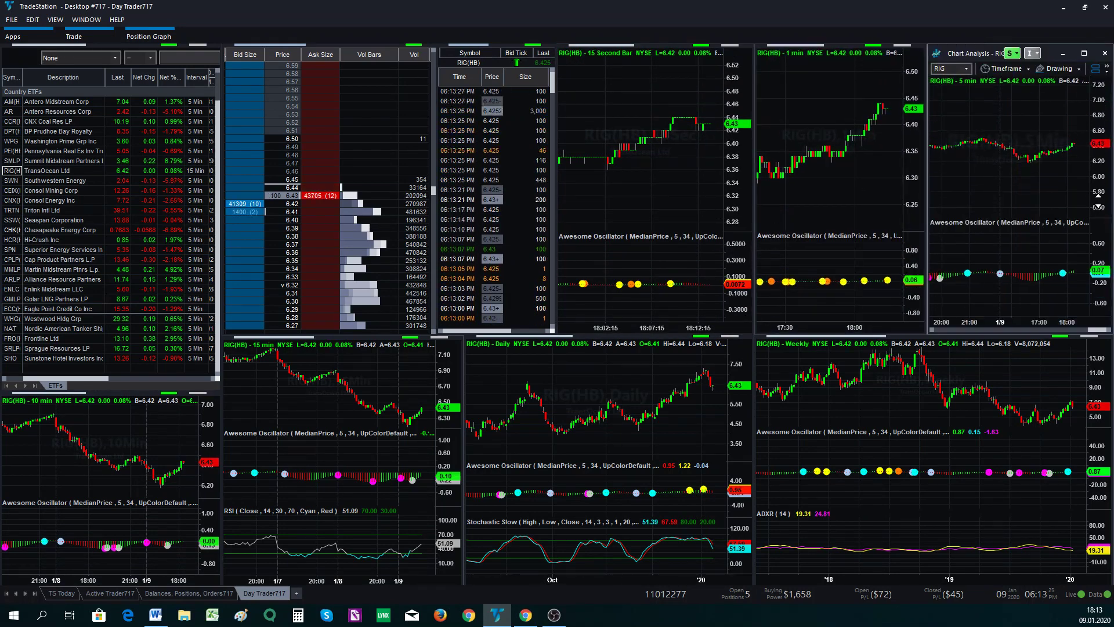
Step: Switch to Interactive Brokers WebTrader in Chrome and review the updated positions and the day's trade list
click(521, 619)
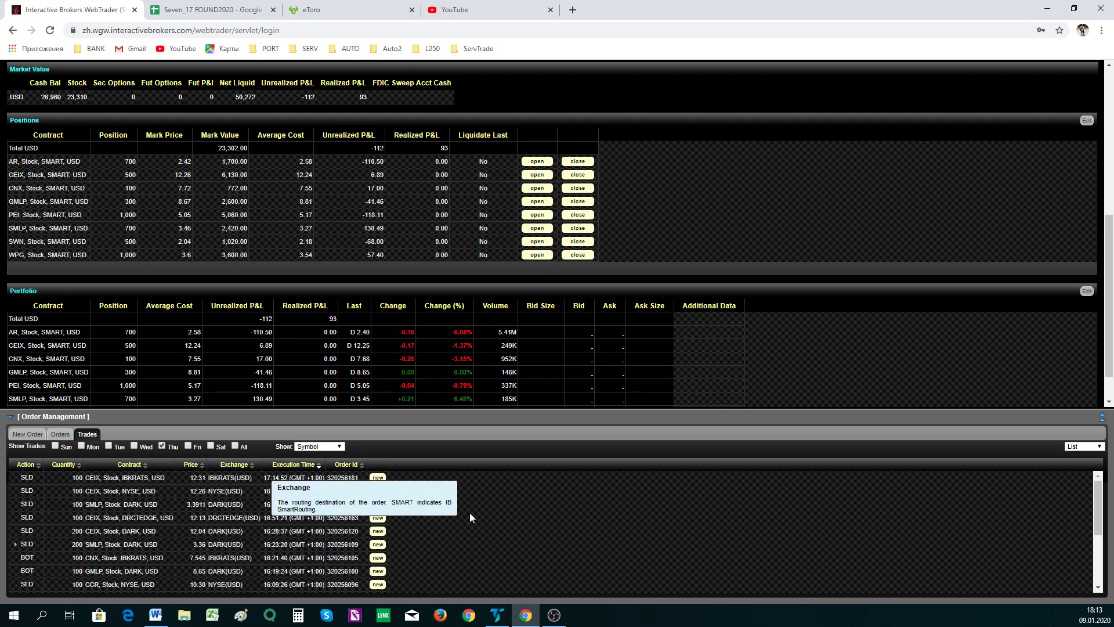
scroll(297, 486, down, 3)
scroll(199, 531, up, 3)
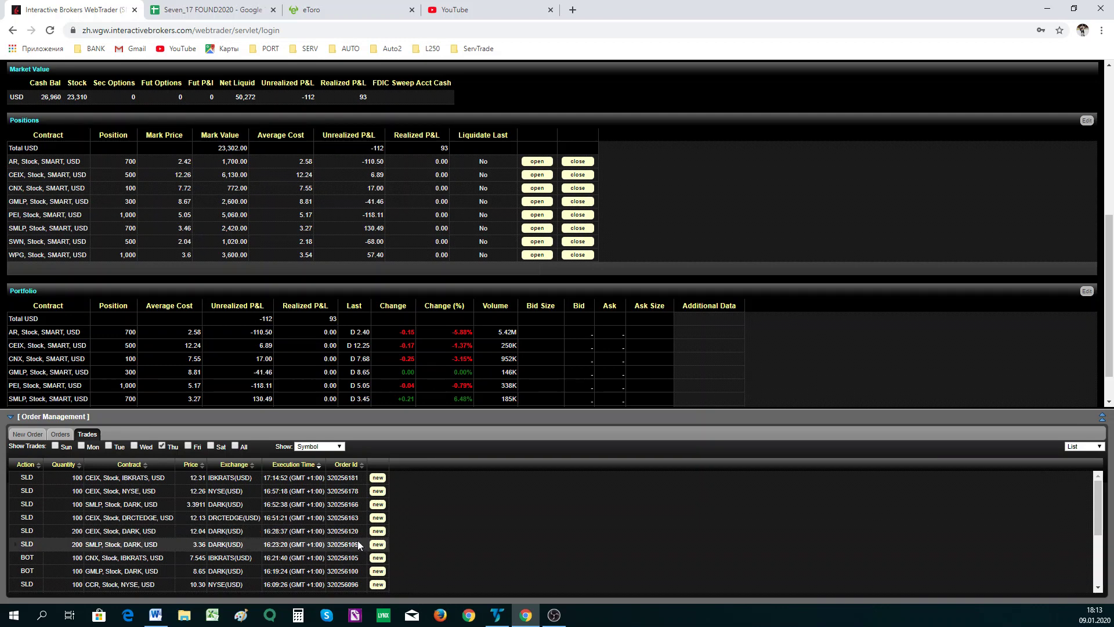
Step: Switch to the FOUND2020 spreadsheet, review the trade log on FOUND 1 and return to the fund summary
click(221, 9)
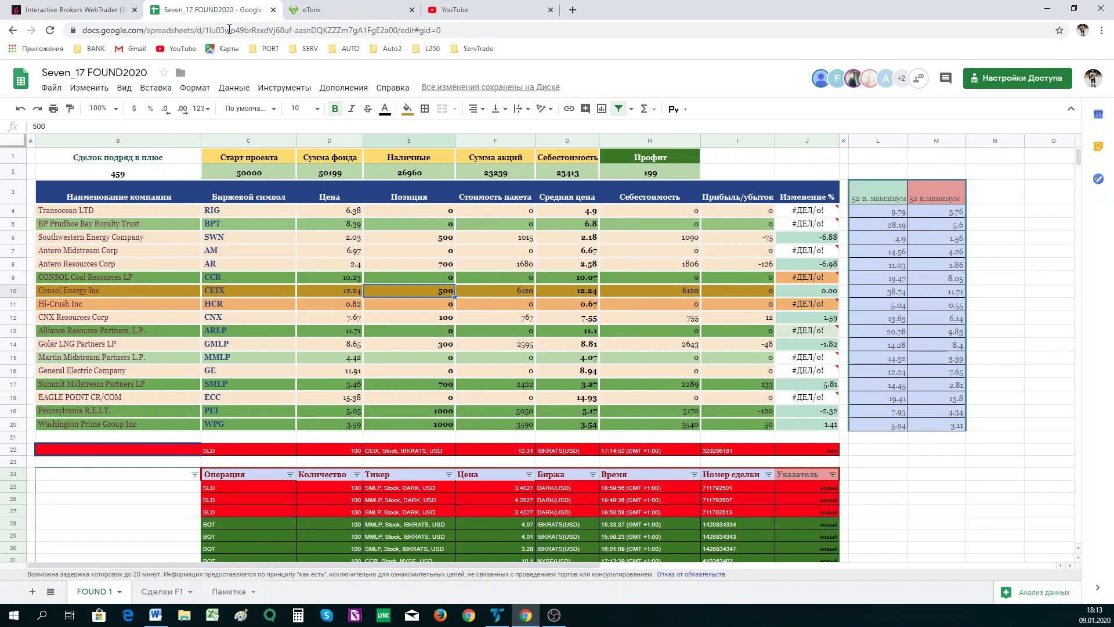
scroll(611, 442, down, 3)
scroll(611, 435, down, 5)
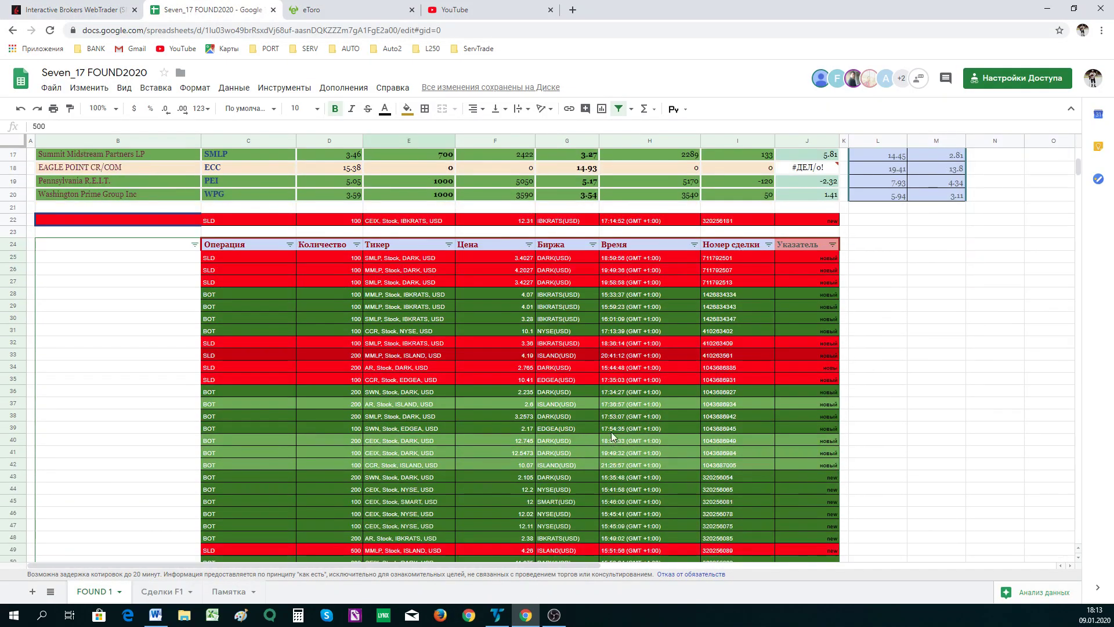
scroll(607, 434, up, 5)
scroll(551, 440, up, 3)
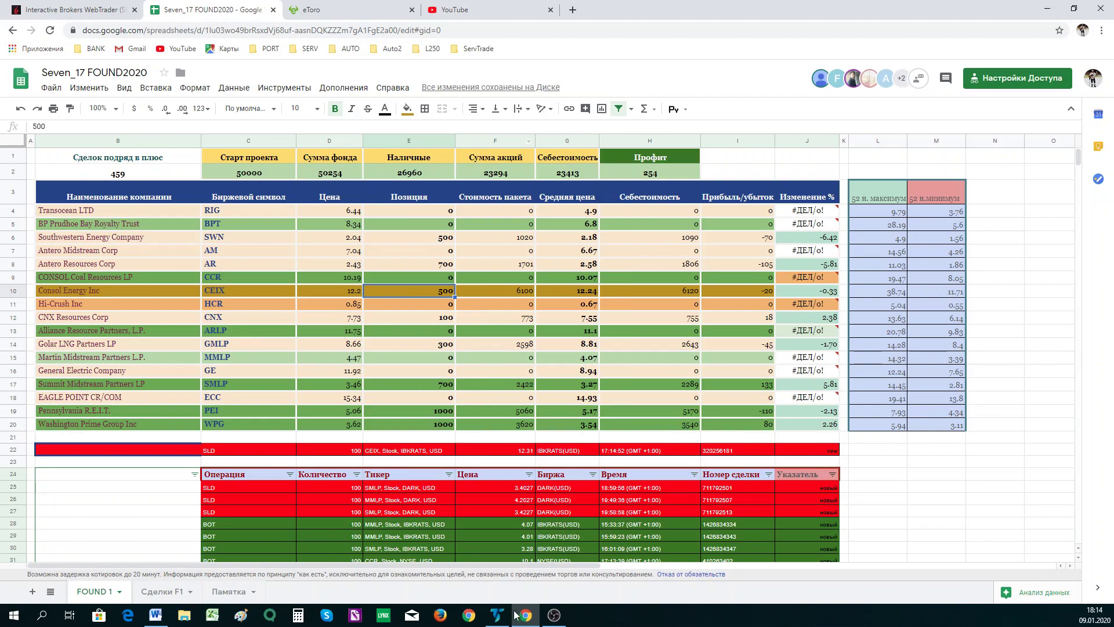
Step: Switch to TradeStation and compress the price scales of the CEIX 1-minute and 5-minute charts
mouse_move(497, 615)
click(502, 575)
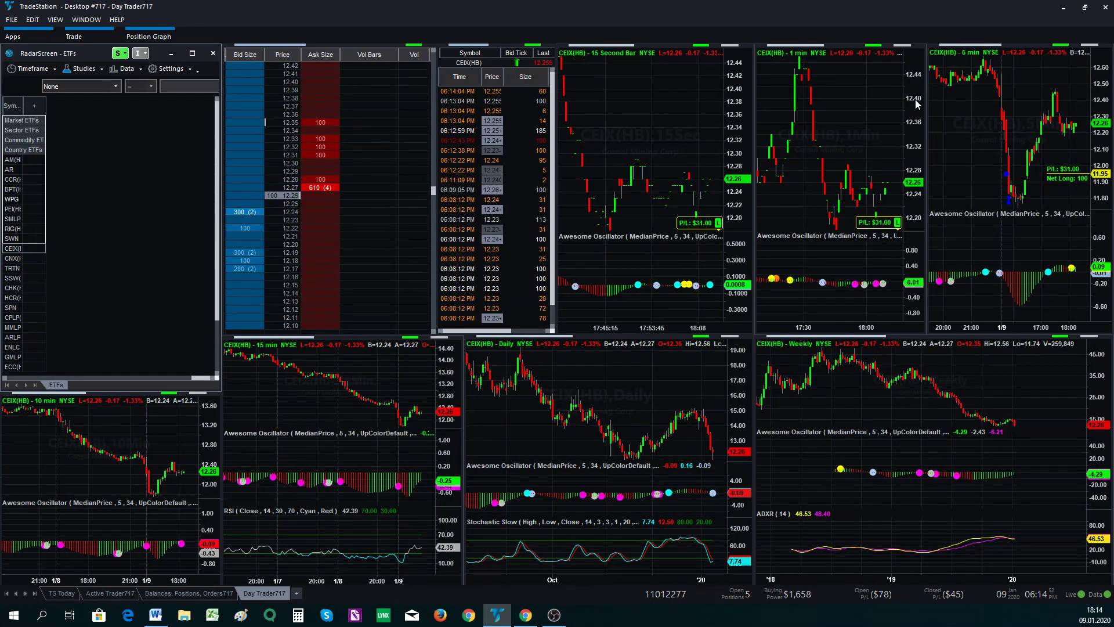
drag(914, 100, 911, 189)
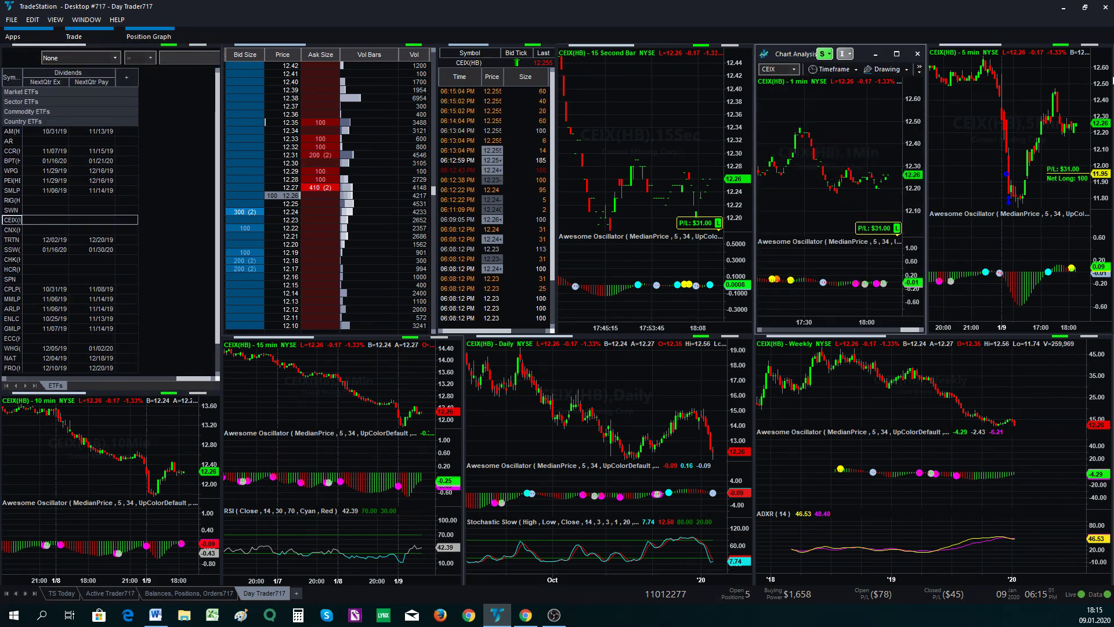
click(932, 183)
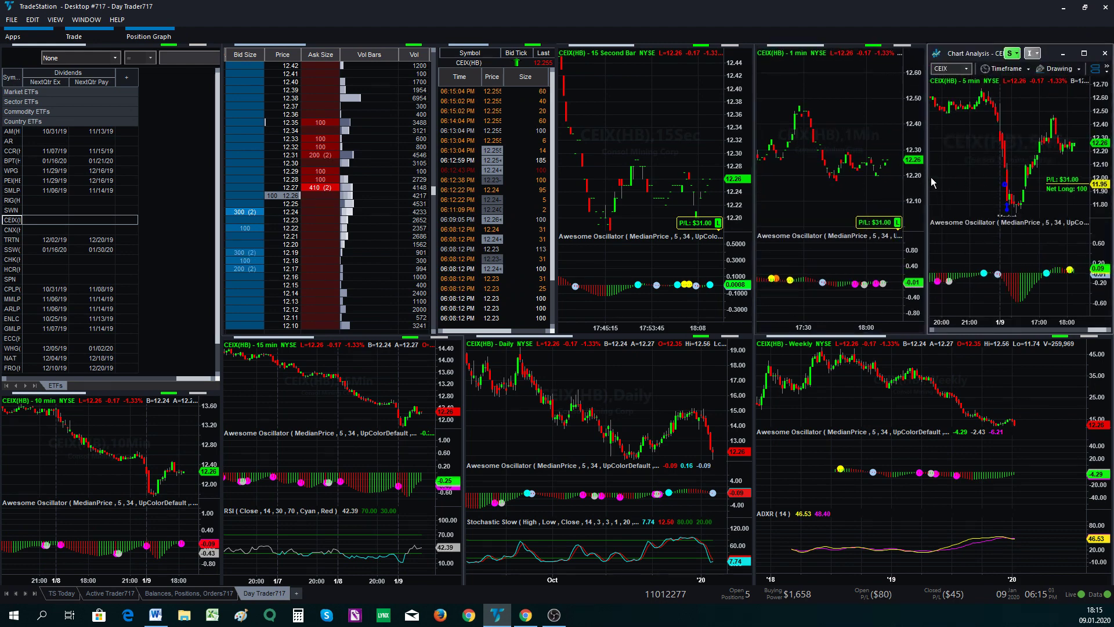